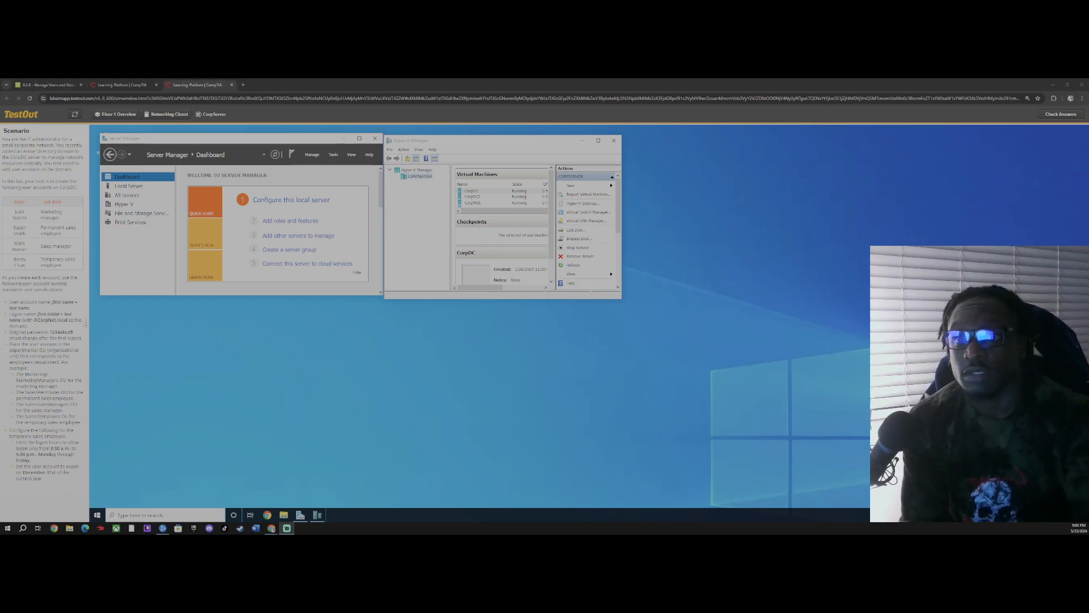
- Connect to CorpDC full-size and launch Active Directory Users and Computers from Tools
left_click(481, 192)
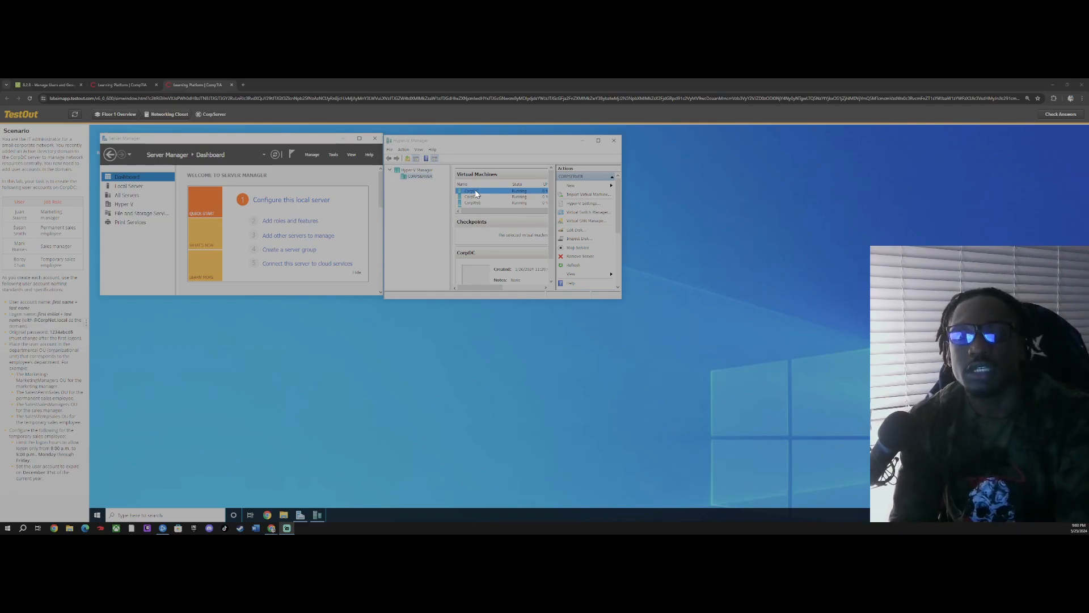
double_click(476, 194)
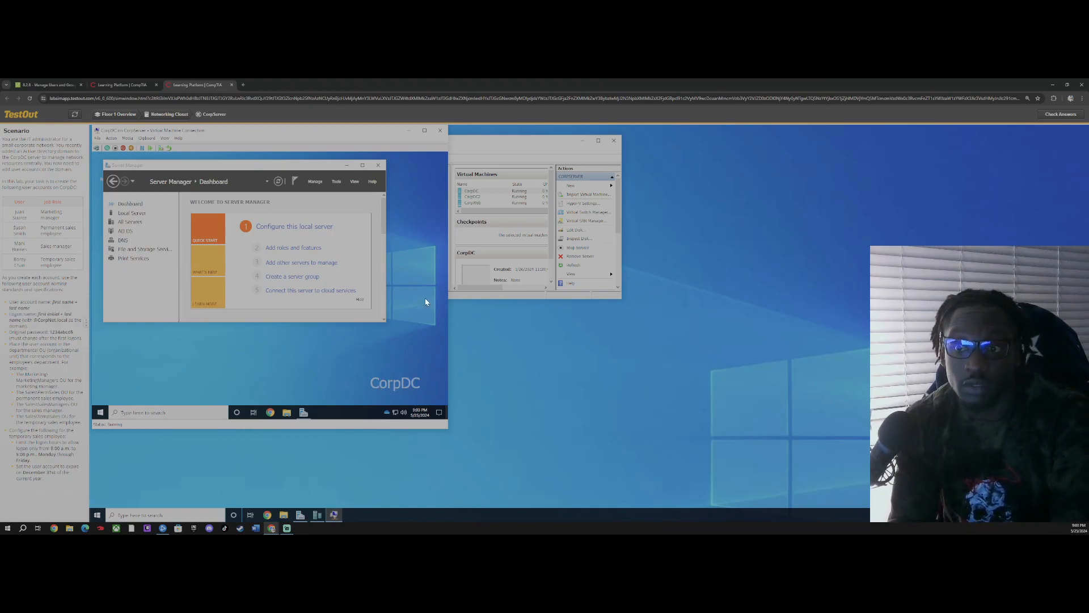
left_click(424, 131)
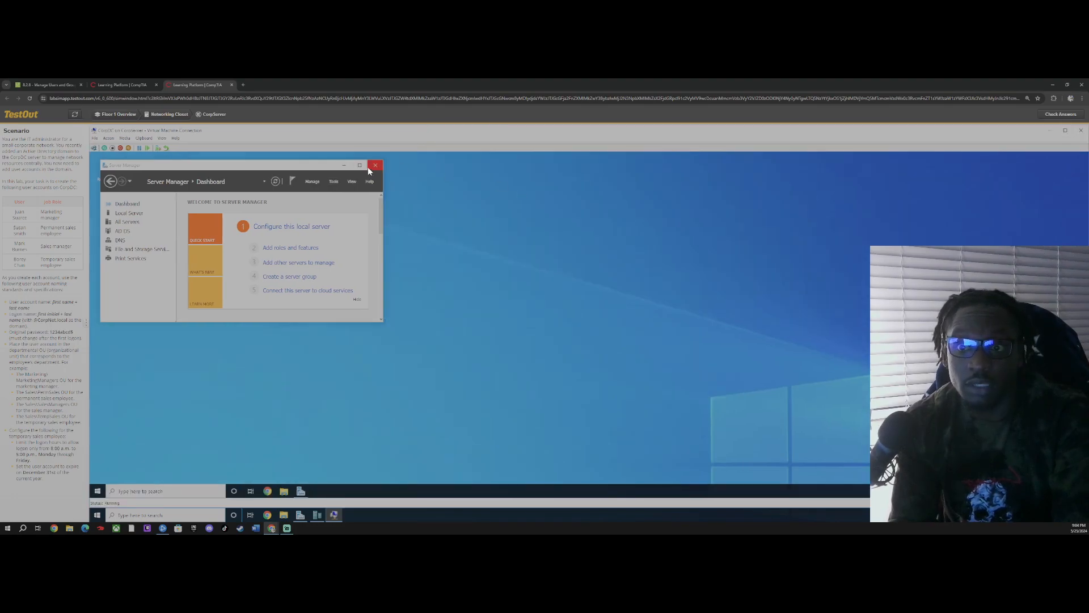
left_click(334, 182)
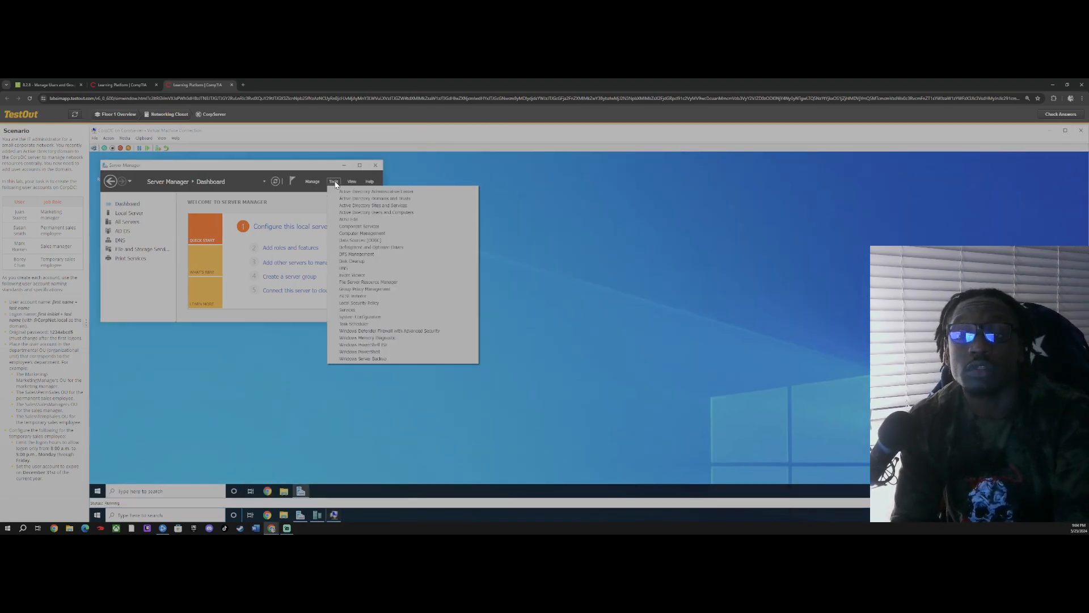
left_click(364, 213)
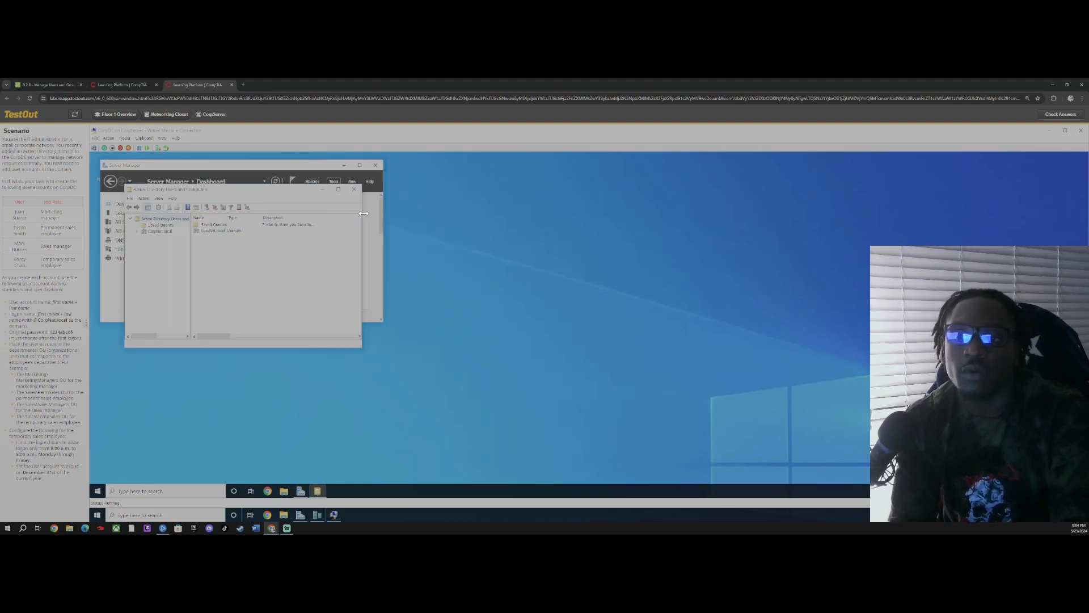
left_click_drag(286, 196, 510, 188)
- Expand CorpNet.local > Marketing and select the MarketingManagers OU
left_click(389, 221)
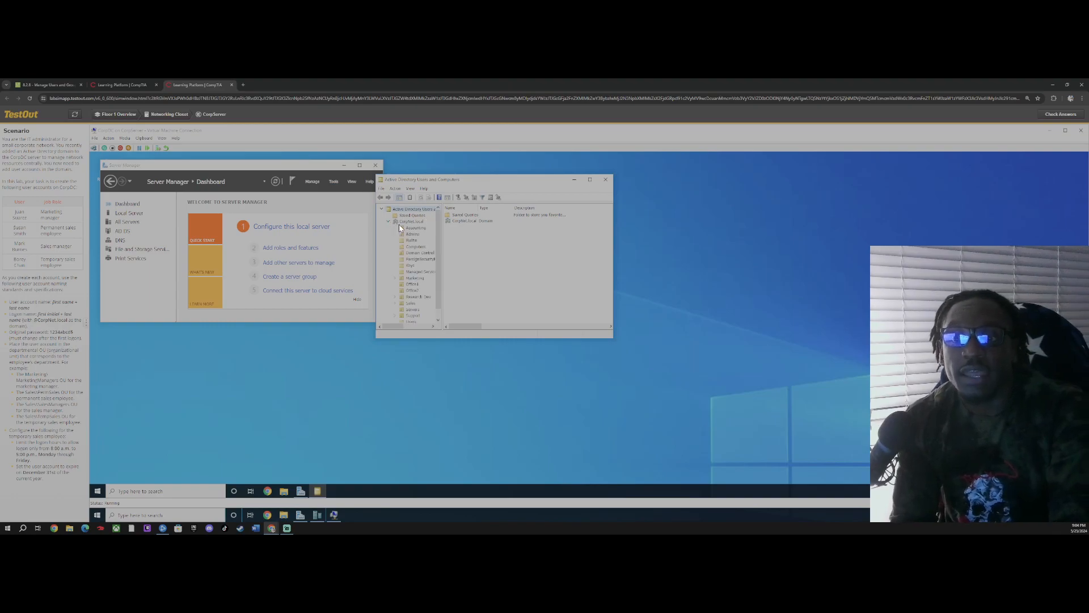
scroll(415, 236, "down", 1)
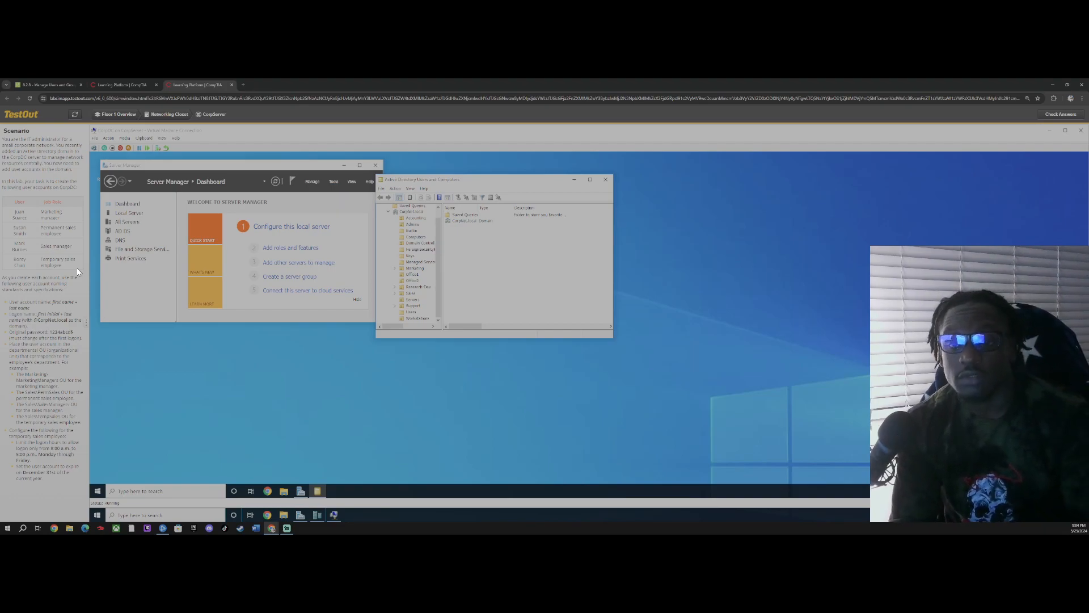
left_click(395, 268)
left_click(418, 277)
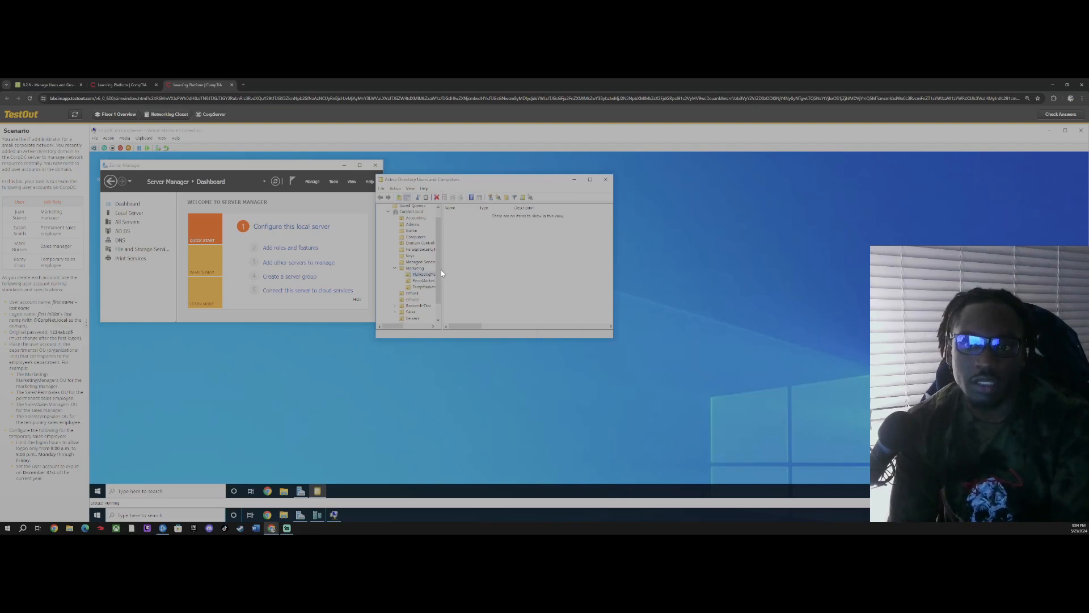
- Start a new user in MarketingManagers and paste the manager's first name from the scenario
right_click(501, 238)
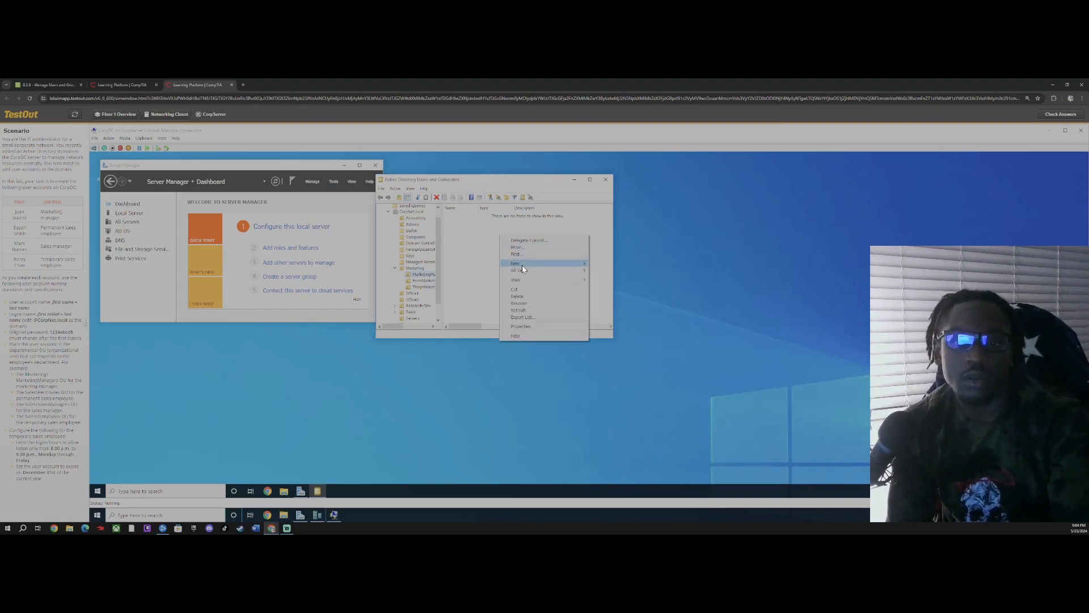
mouse_move(581, 263)
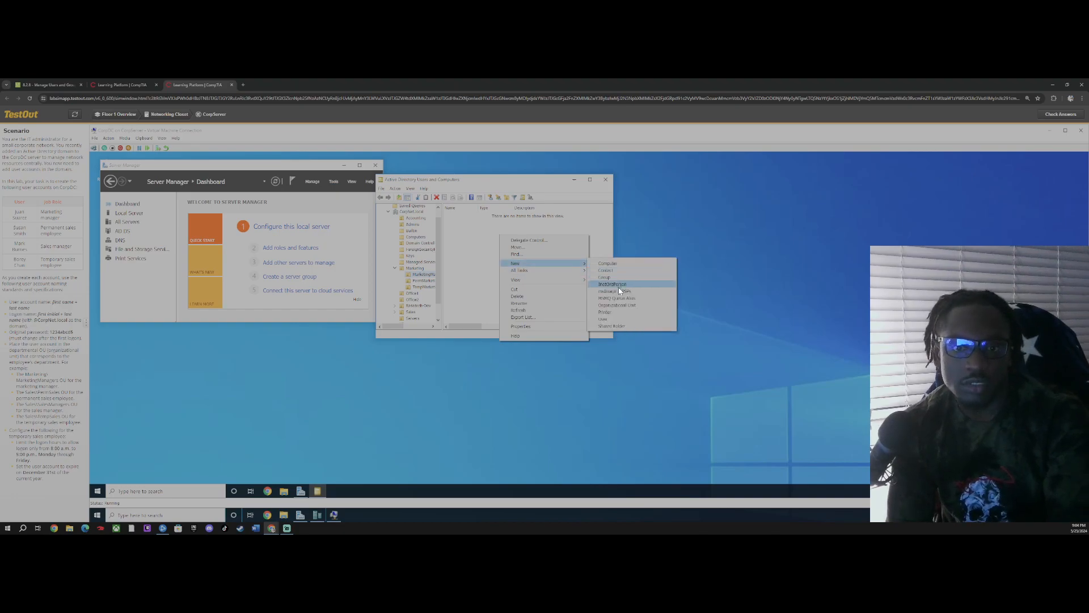
left_click(491, 197)
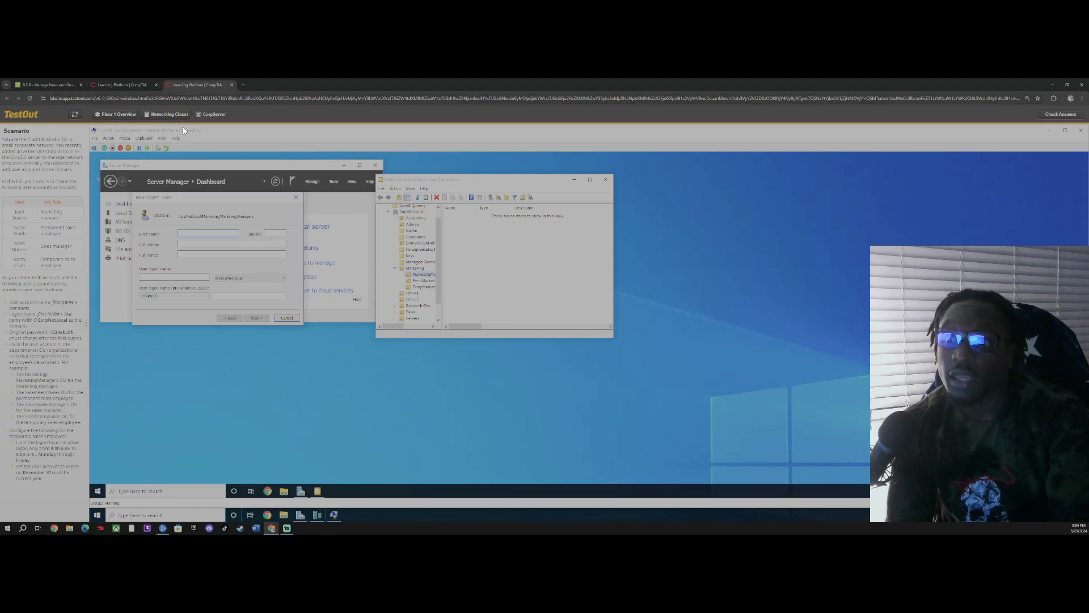
left_click_drag(219, 198, 503, 195)
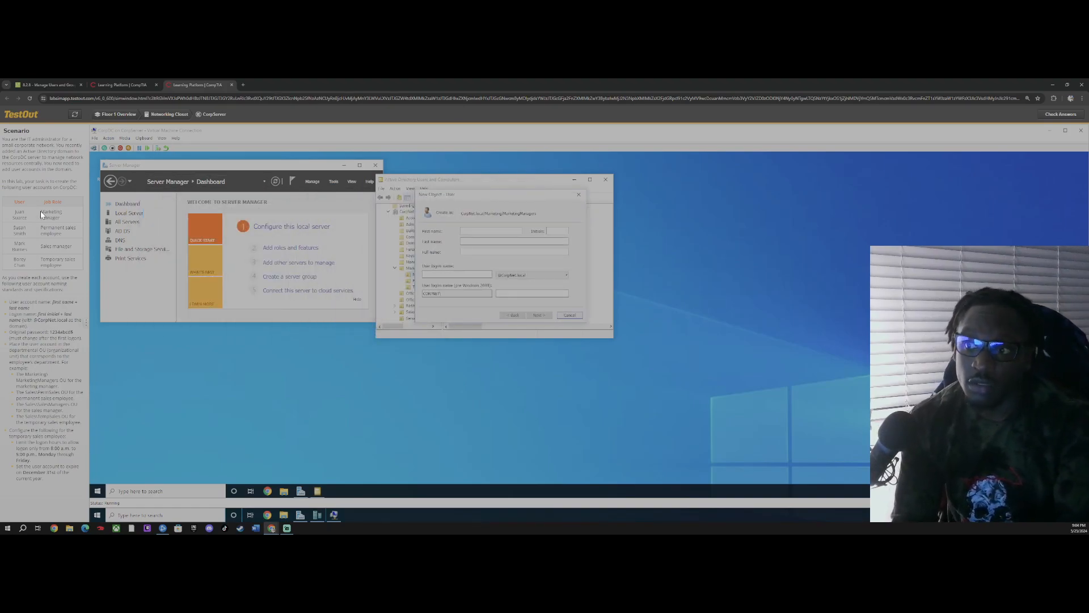
double_click(17, 211)
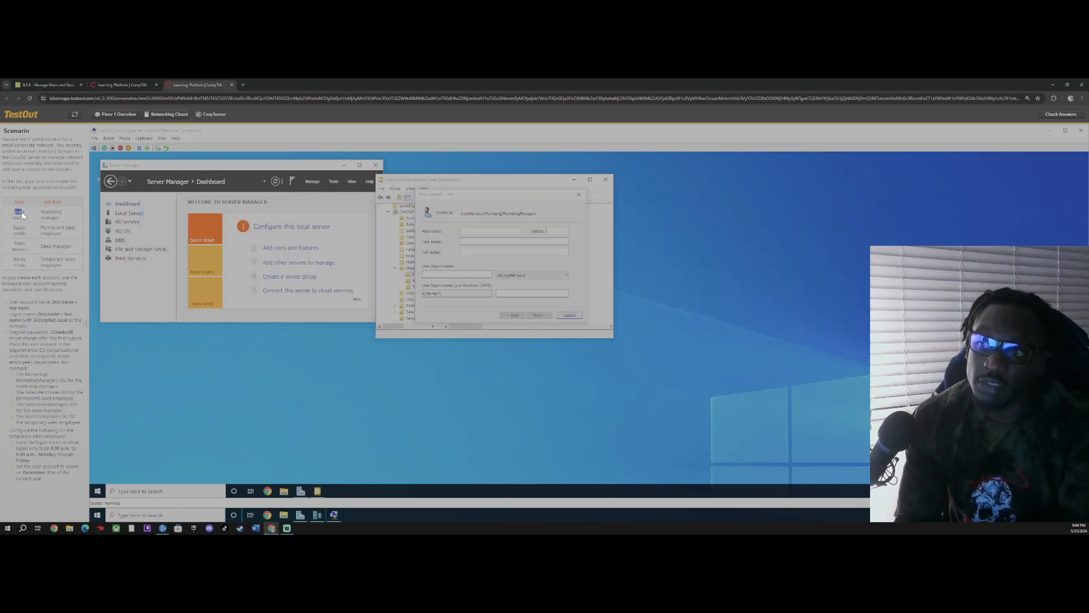
left_click(482, 223)
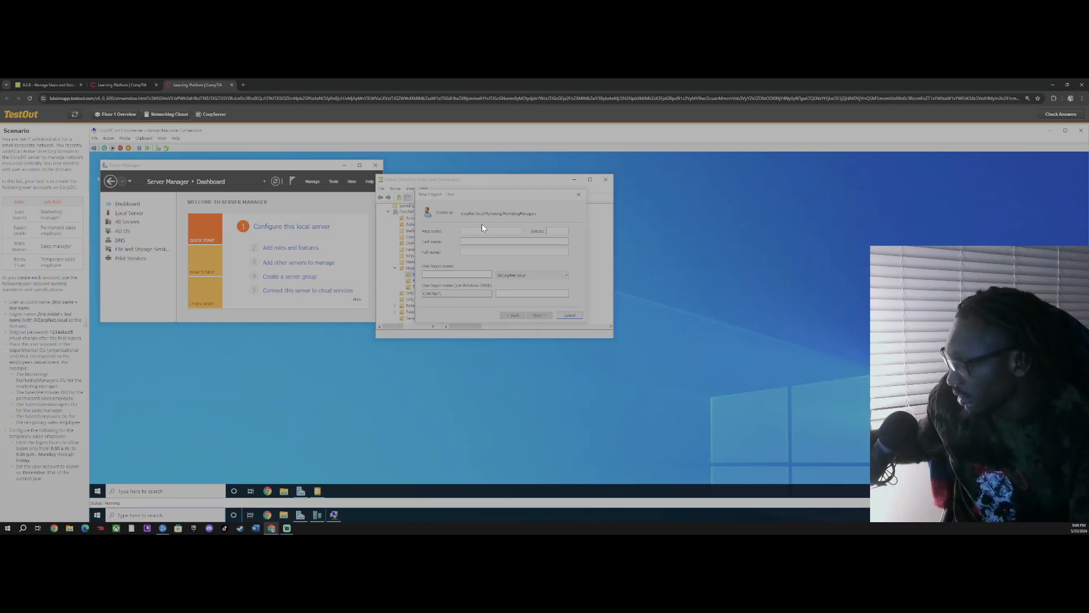
key("ctrl+v")
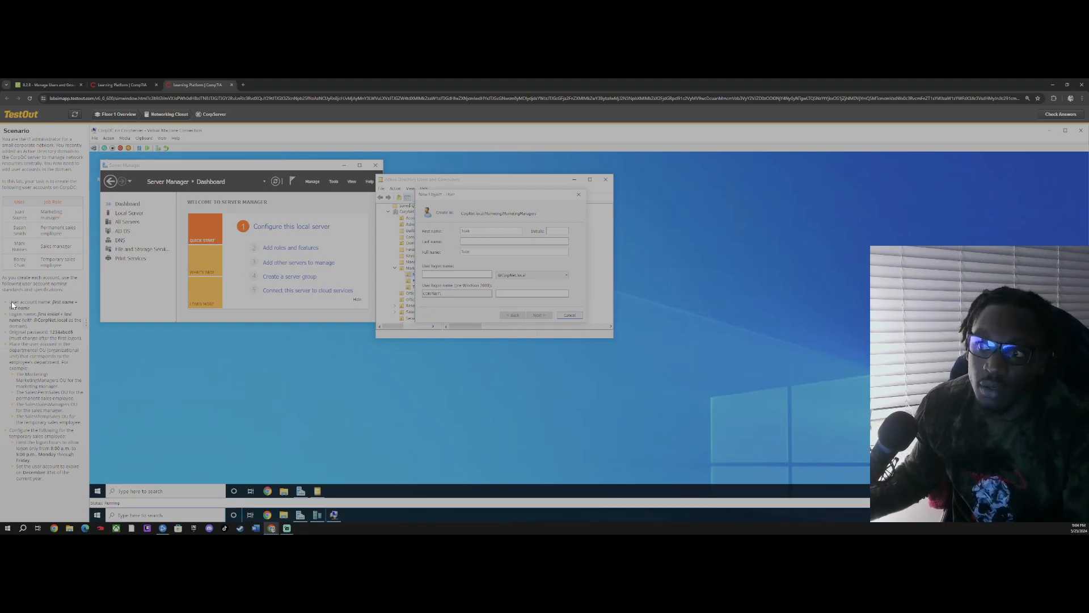
- Add the last name and logon name, set the initial password, and finish the account
double_click(19, 218)
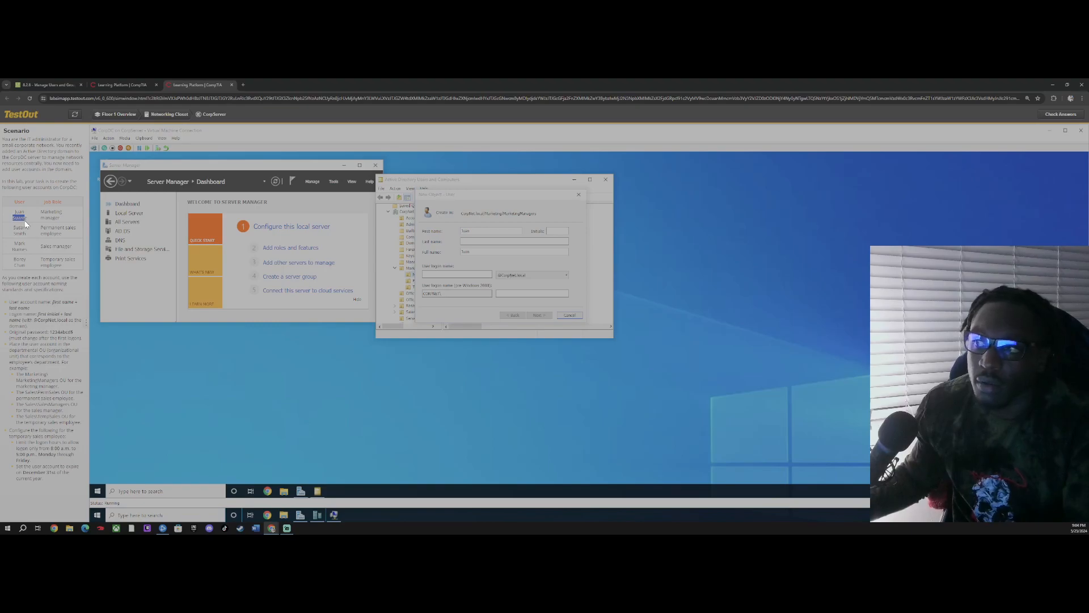
key("ctrl+c")
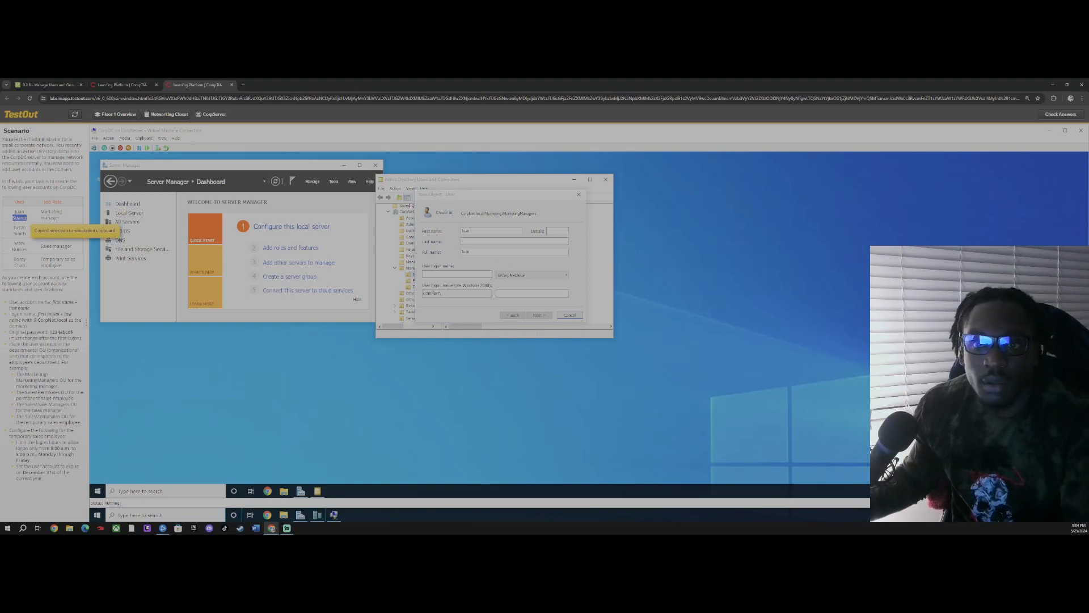
left_click(487, 242)
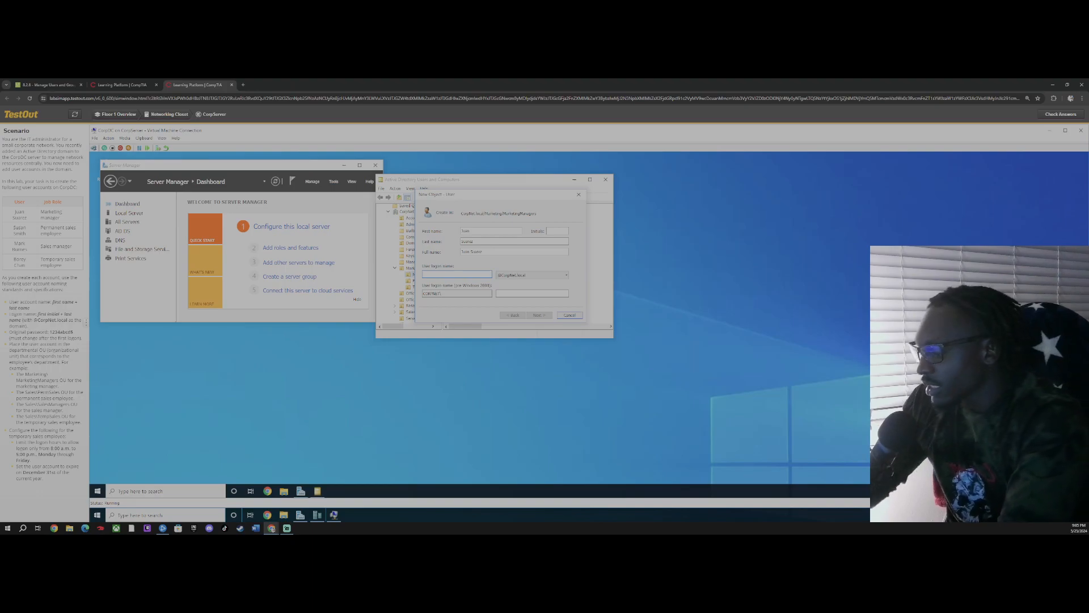
type("j")
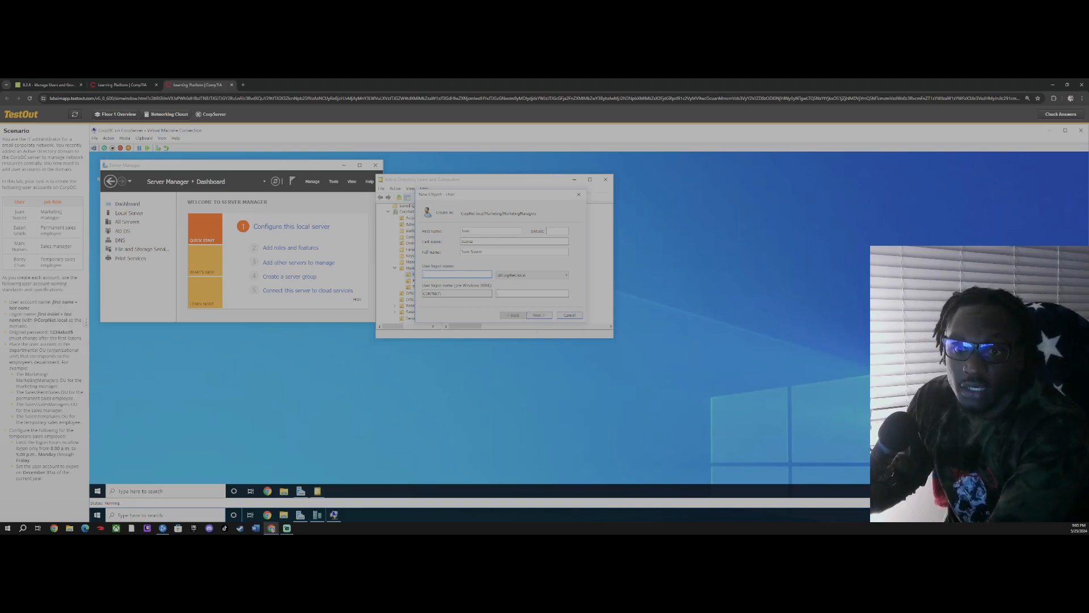
type("suarez")
left_click(540, 316)
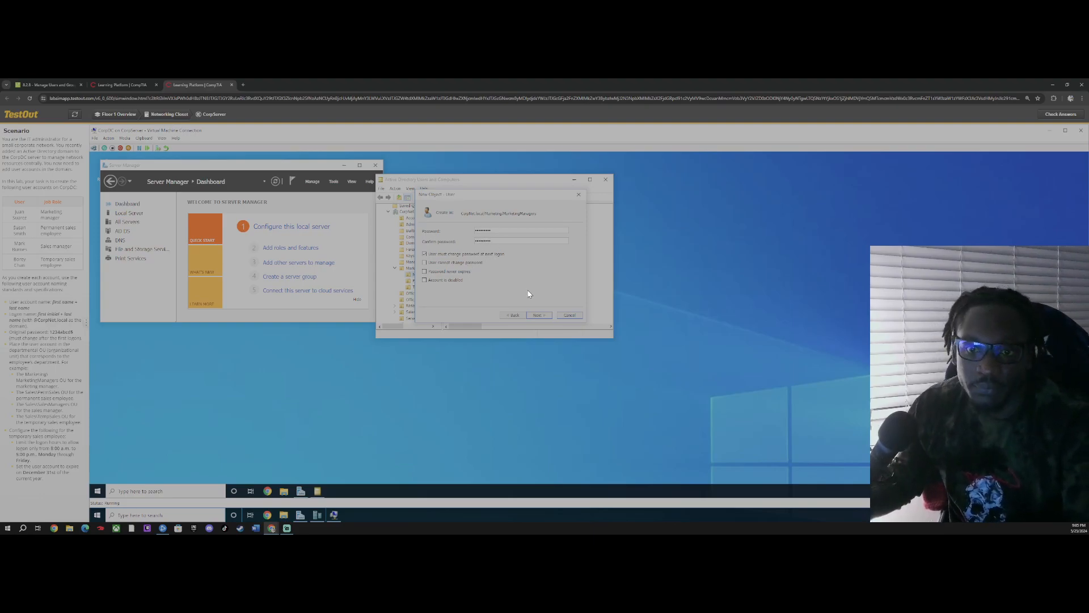
left_click(545, 314)
left_click(547, 314)
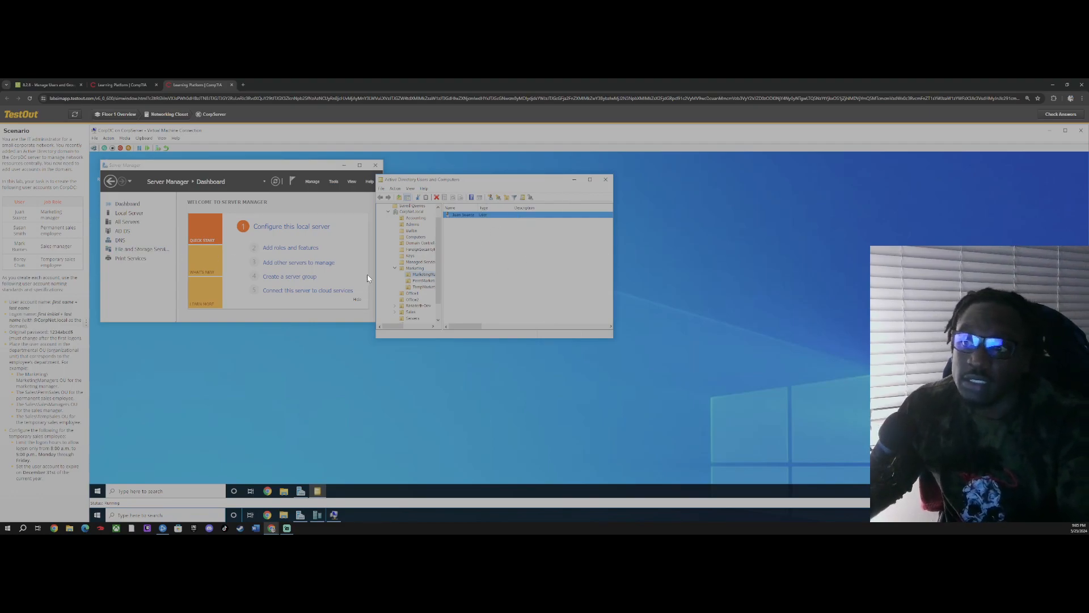
- Expand the Sales OU, select PermSales and start a new user there
scroll(398, 290, "down", 1)
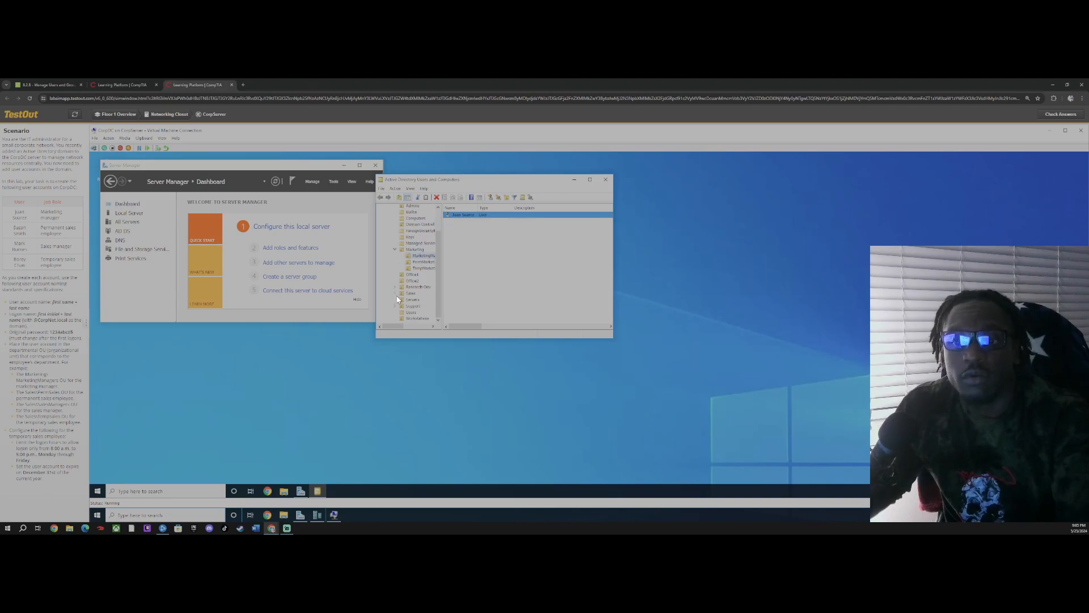
left_click(394, 293)
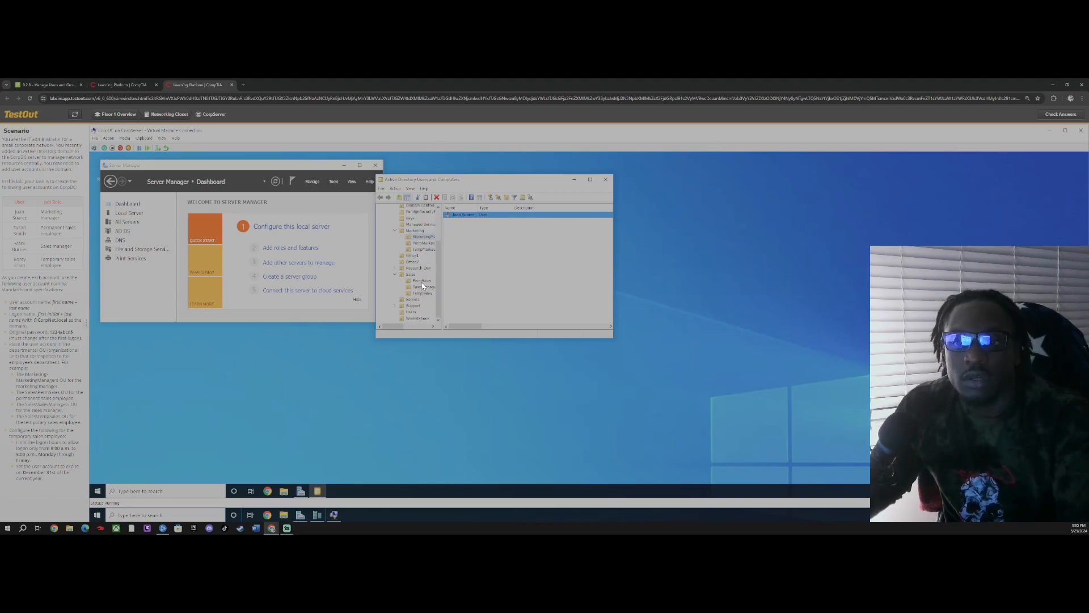
left_click(421, 281)
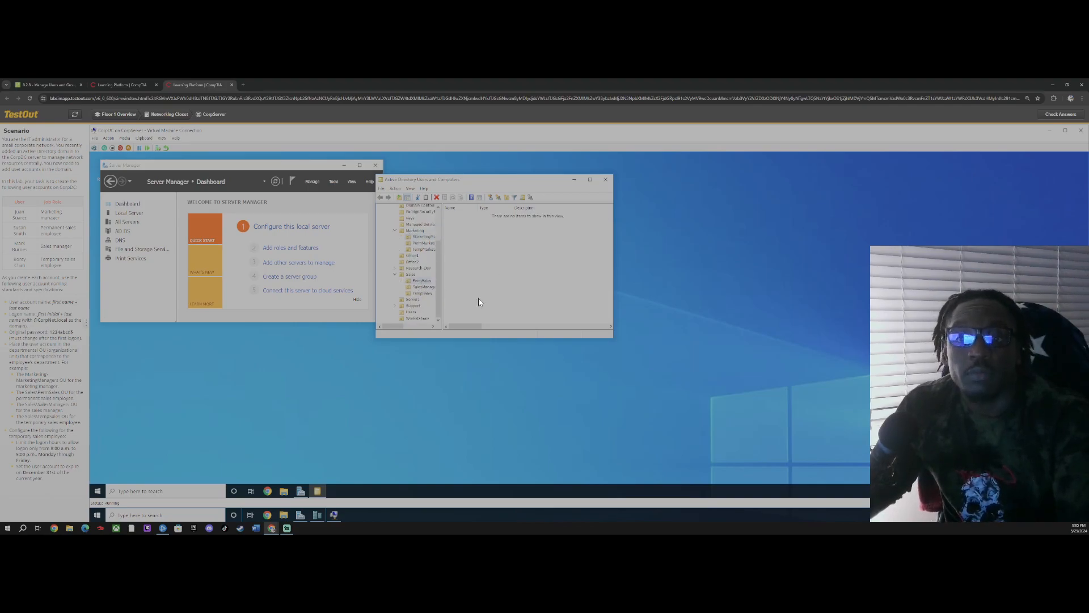
right_click(483, 240)
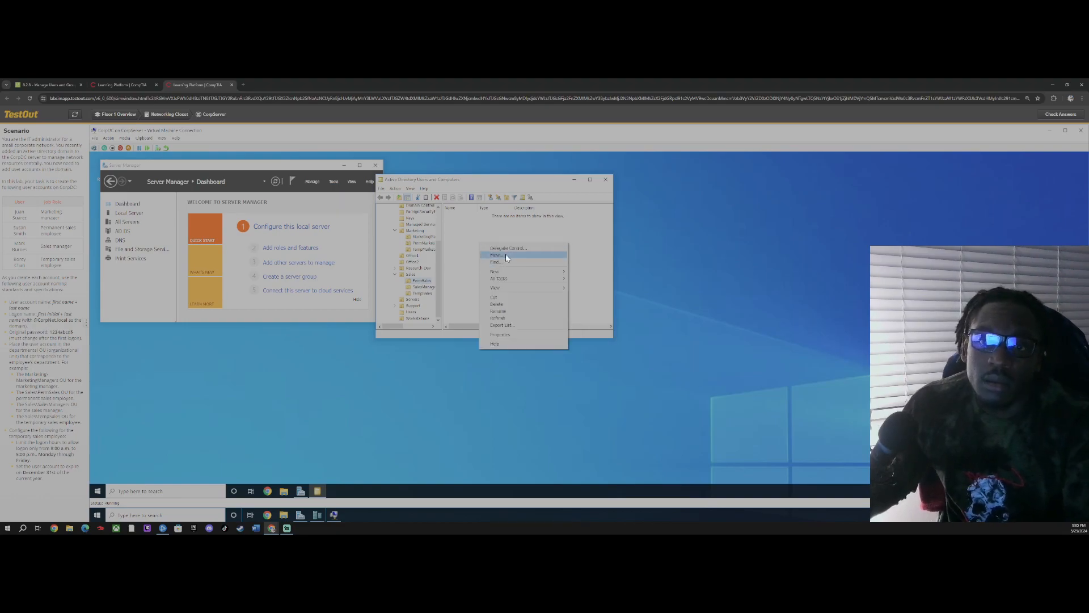
left_click(491, 197)
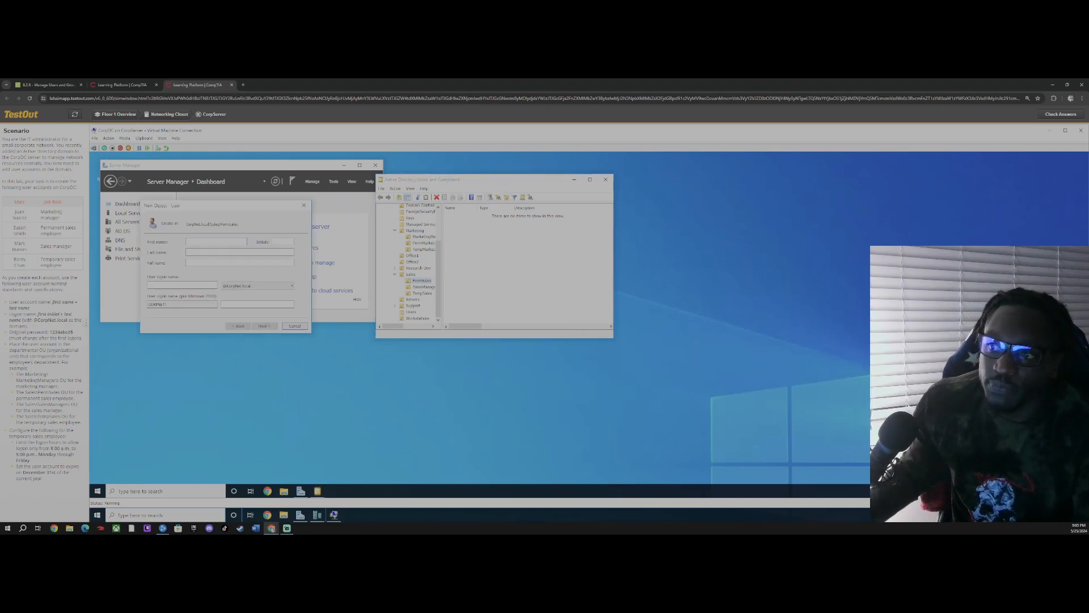
- Enter the sales employee's first and last names from the scenario and their logon name
double_click(19, 228)
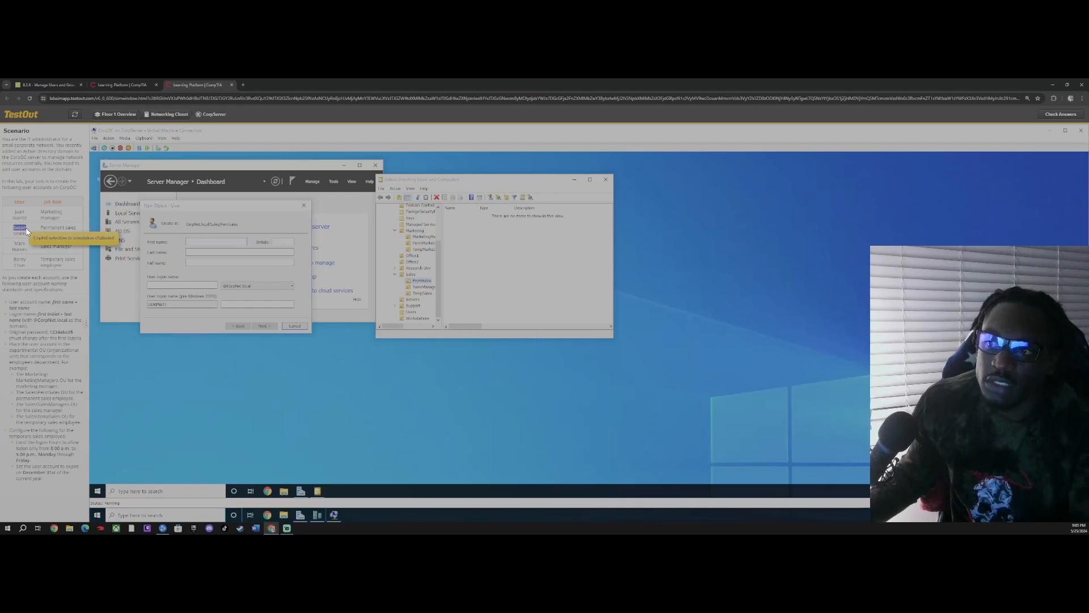
left_click(196, 241)
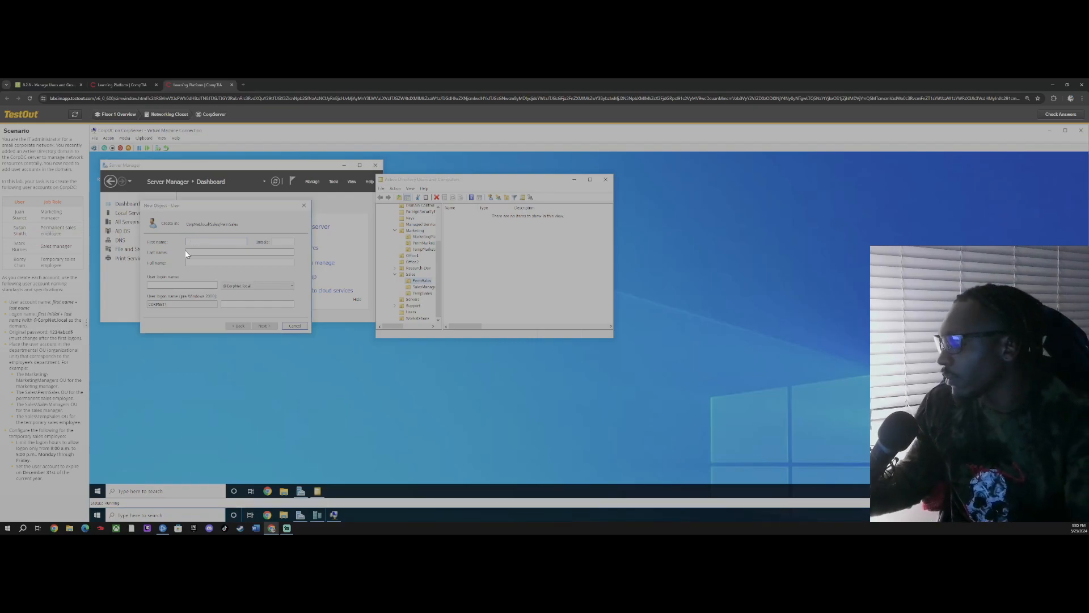
key("ctrl+v")
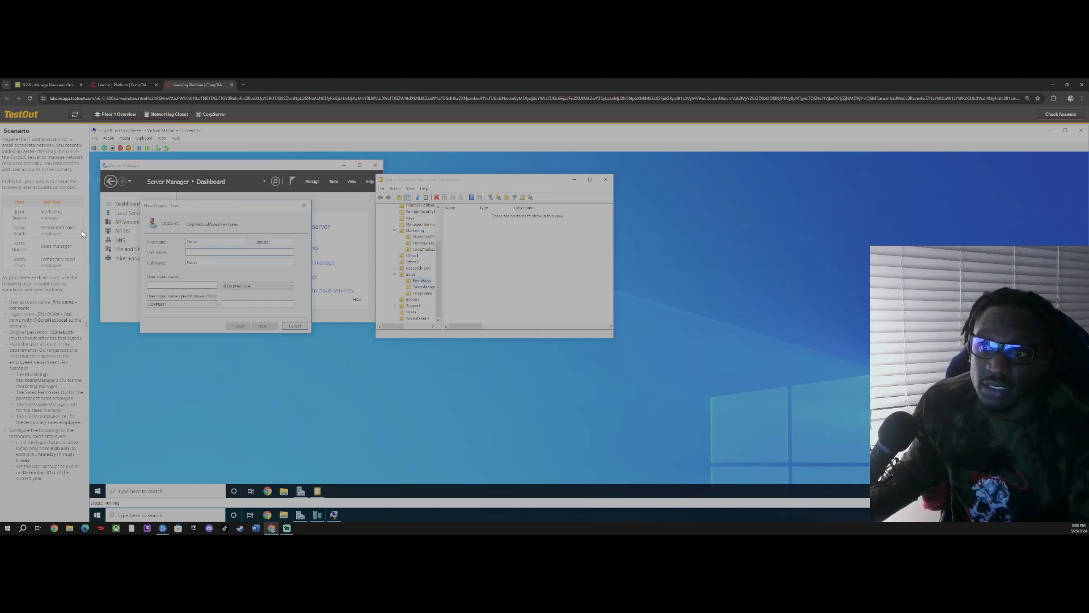
left_click_drag(15, 233, 27, 233)
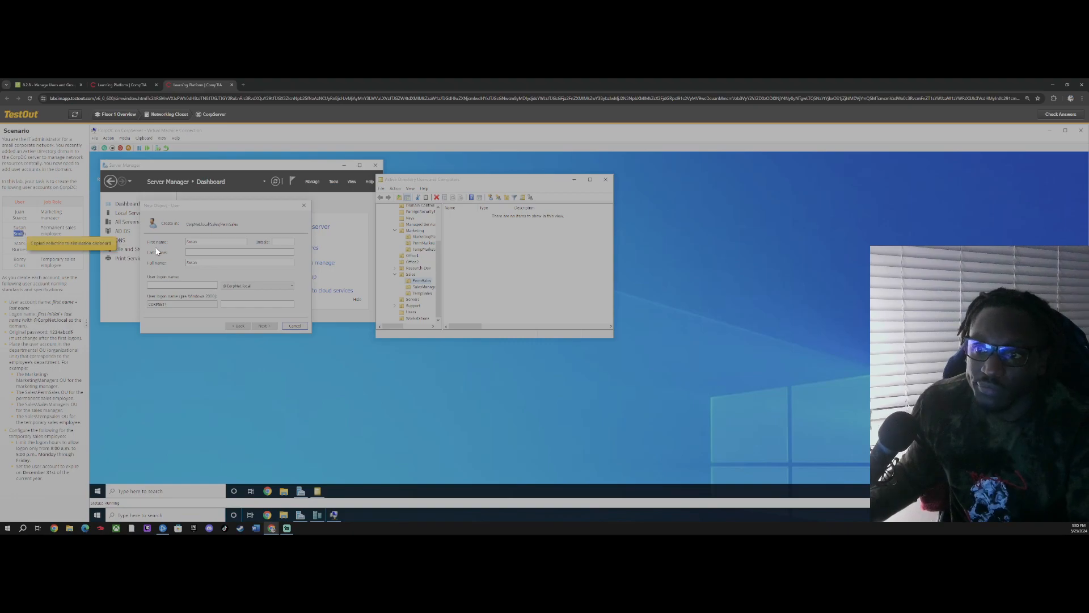
left_click(205, 252)
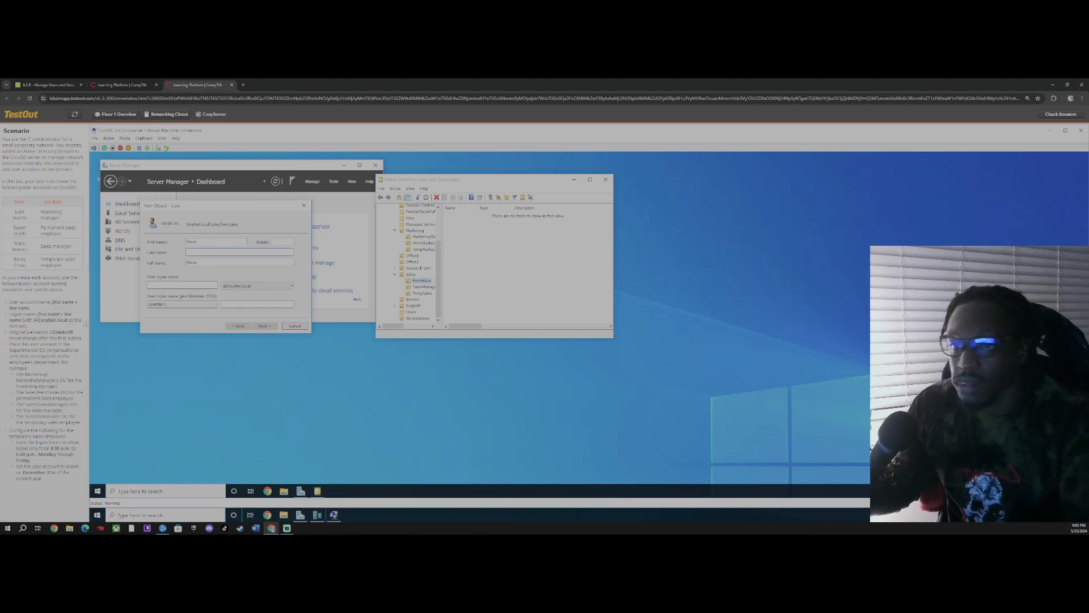
left_click(177, 285)
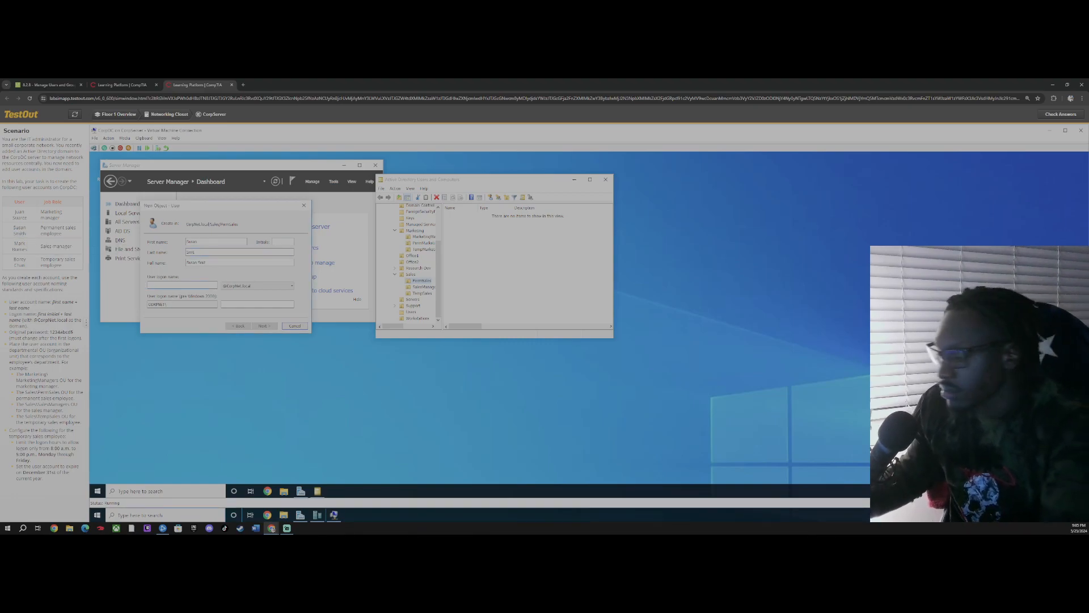
type("ssmith")
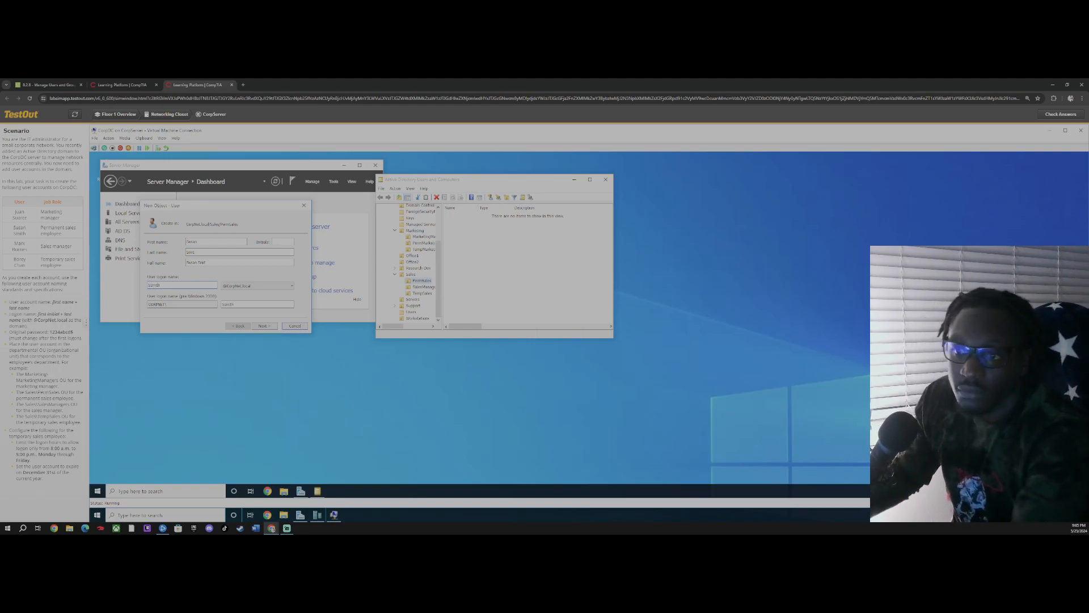
- Set the scenario's required initial password and finish creating the account
left_click(263, 326)
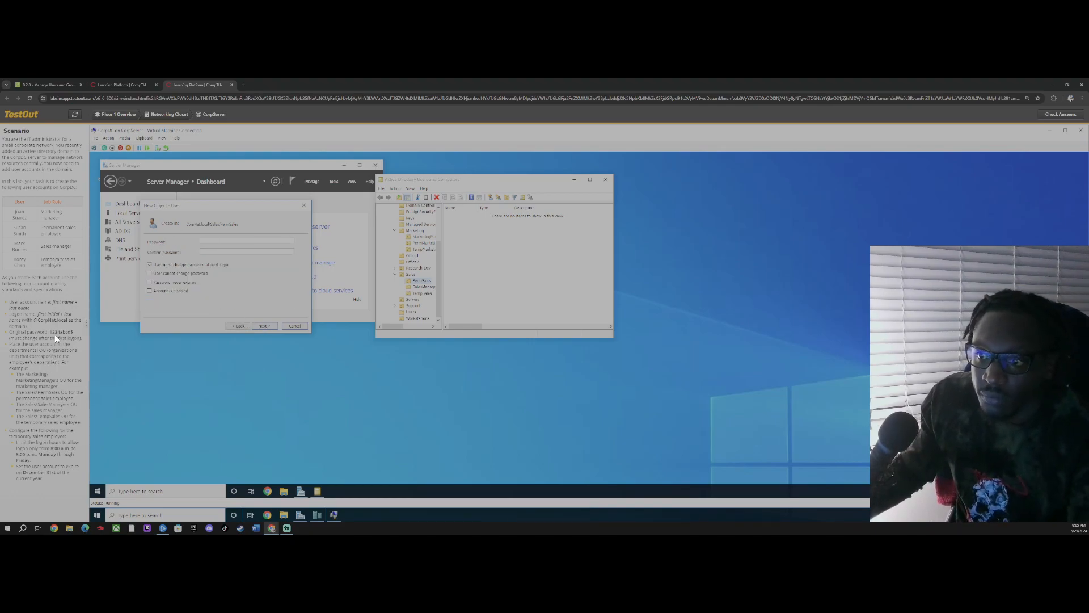
left_click_drag(50, 332, 73, 331)
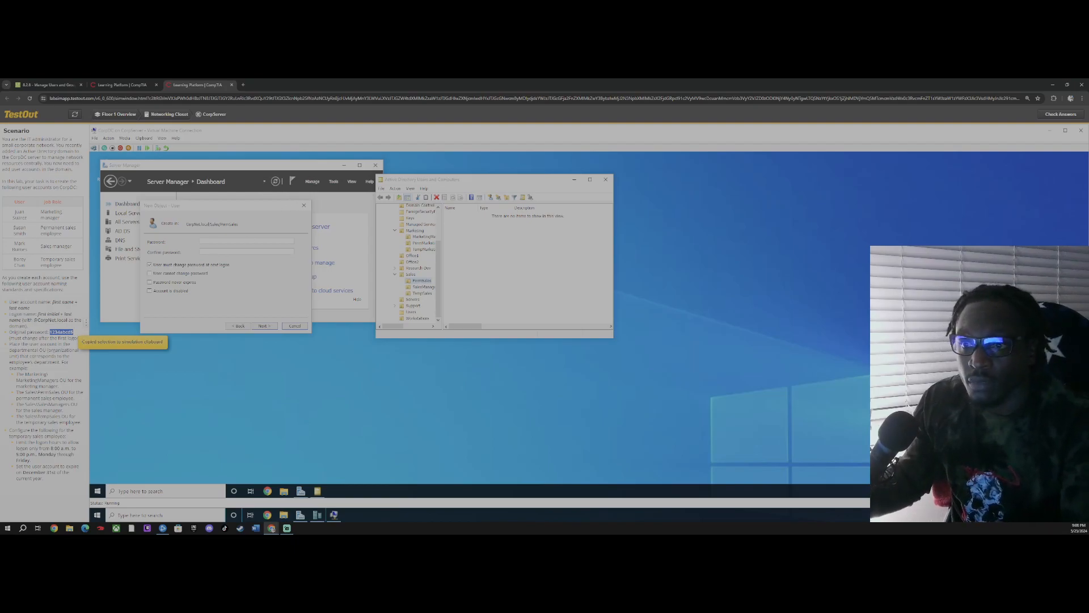
left_click(262, 326)
left_click(262, 326)
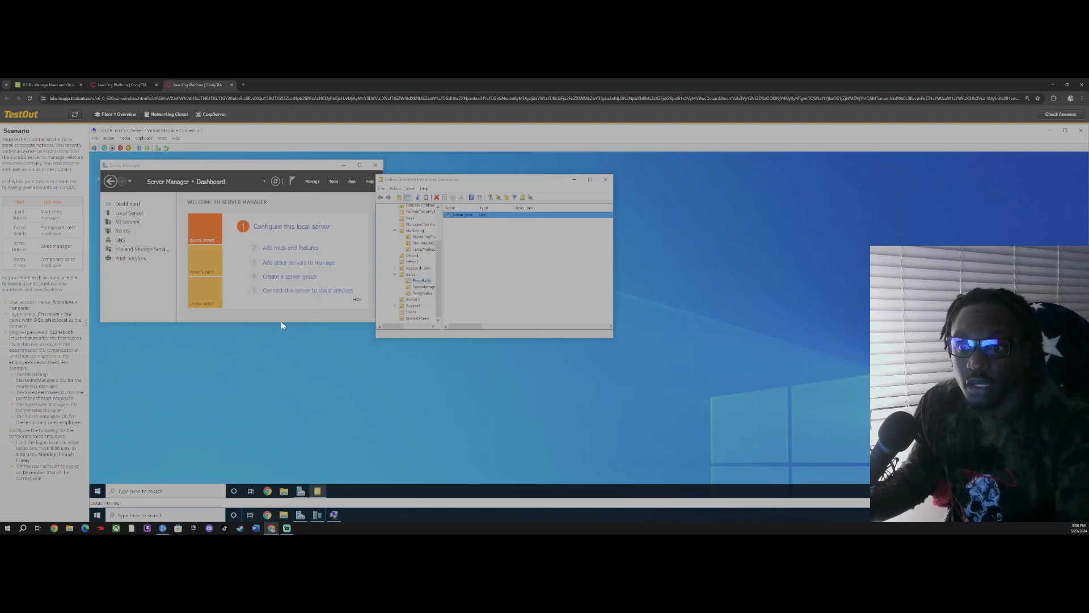
- Start a new user in SalesManagers with the manager's first, last and logon names
left_click(422, 288)
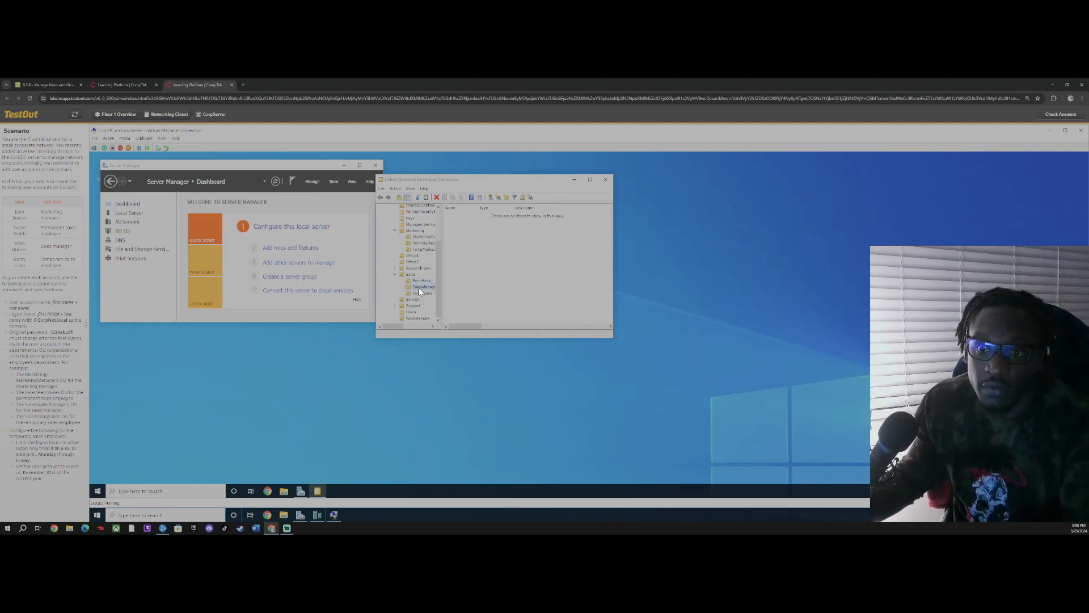
left_click(491, 197)
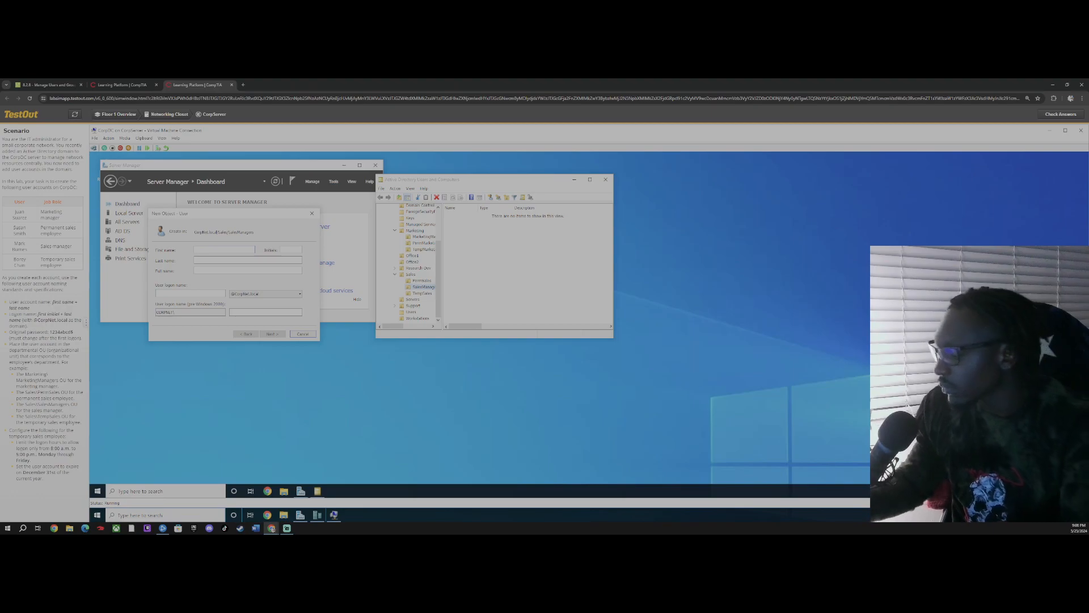
key("ctrl+v")
key("ctrl+f")
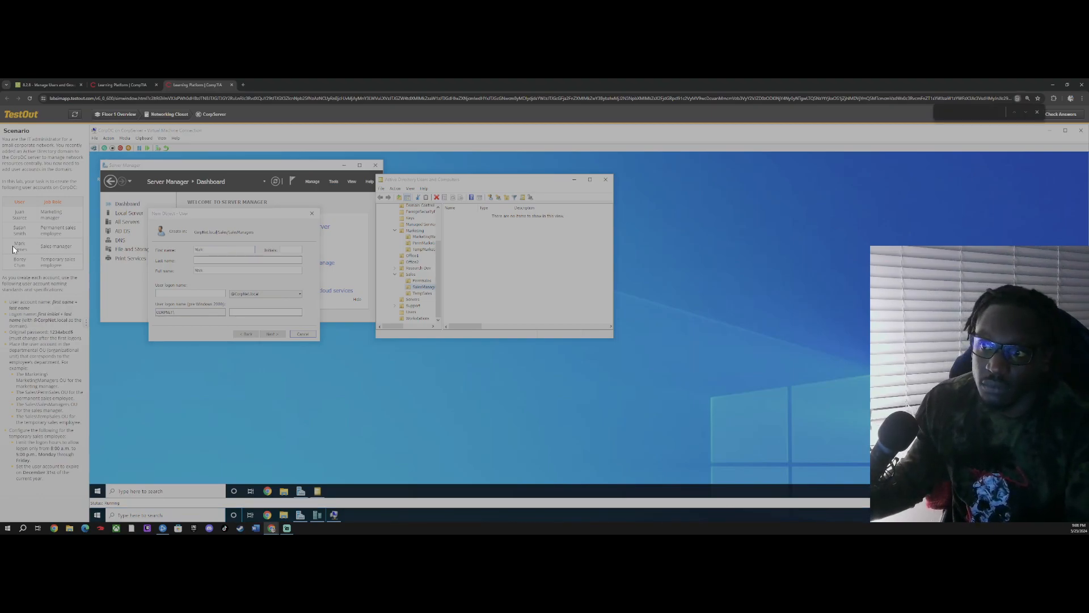
double_click(20, 249)
left_click(247, 260)
key("ctrl+v")
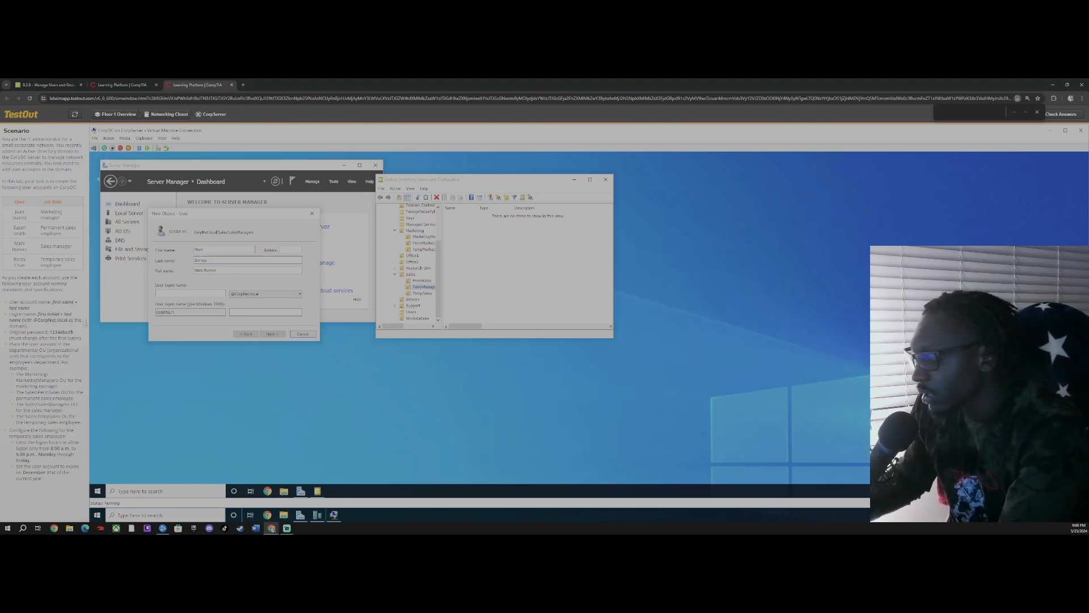
type("Mburnes")
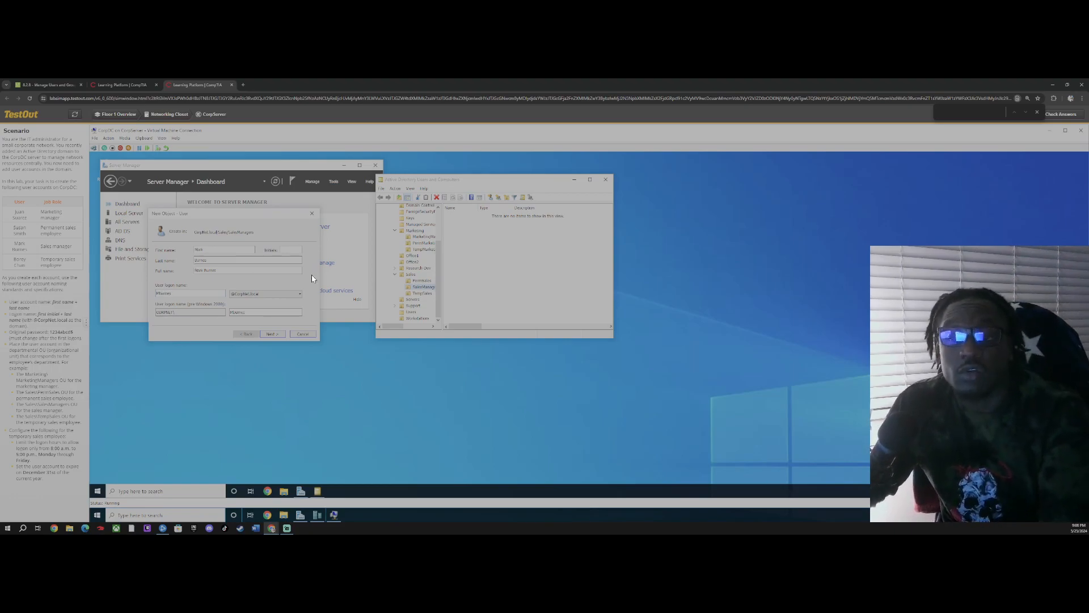
- Paste the required initial password from the scenario and finish creating the account
left_click(273, 334)
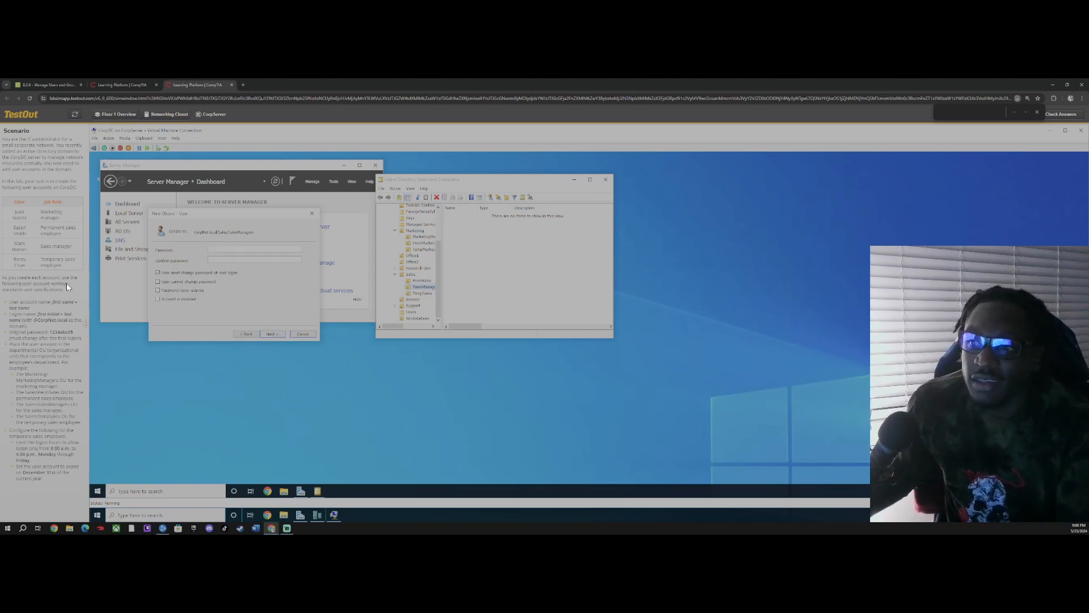
left_click_drag(50, 332, 74, 332)
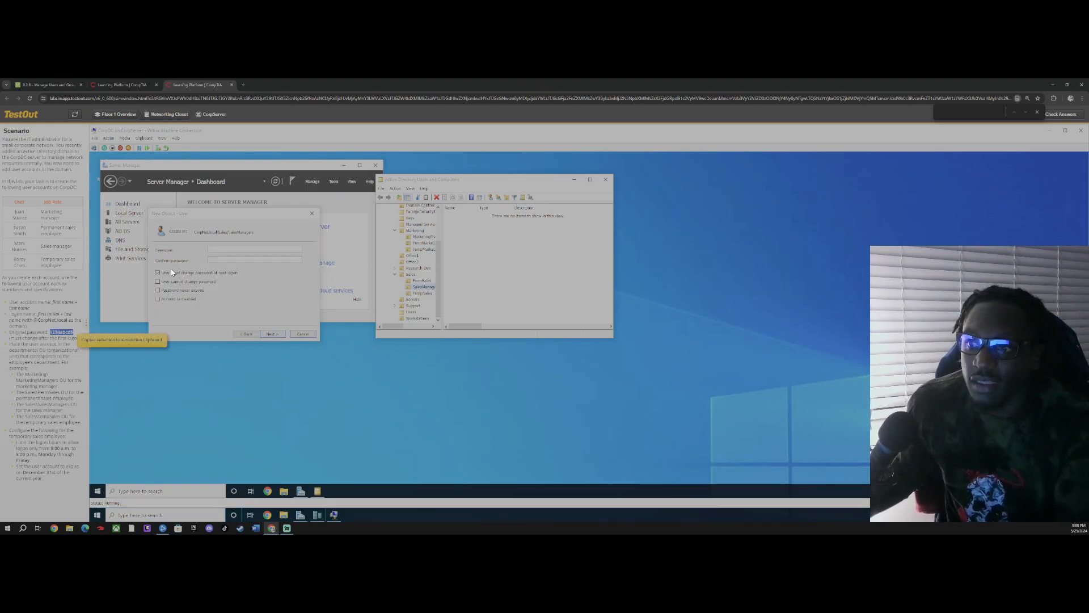
left_click(223, 250)
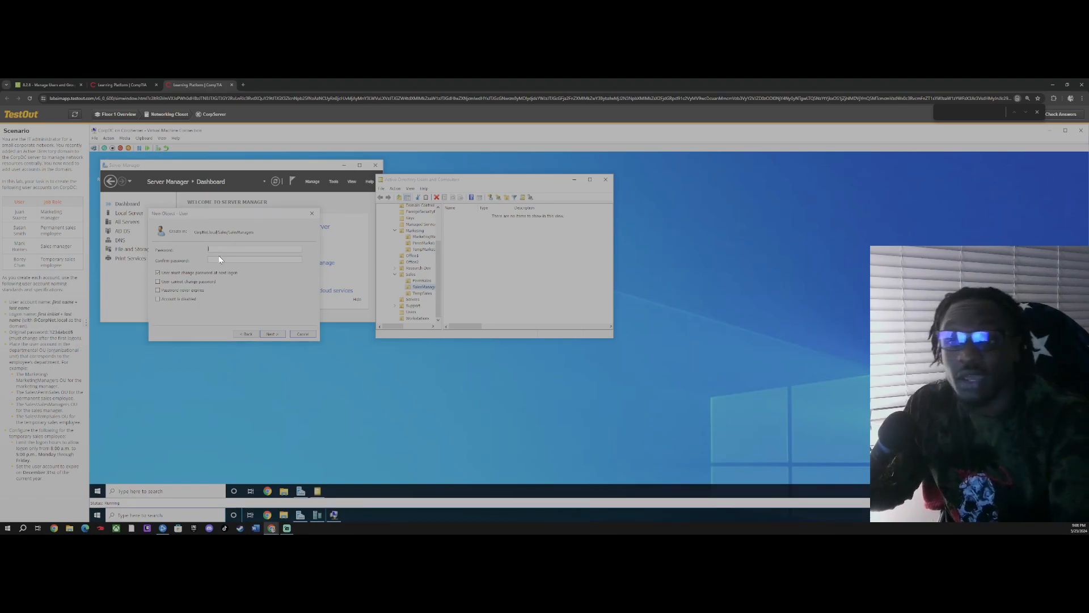
left_click(274, 334)
left_click(274, 334)
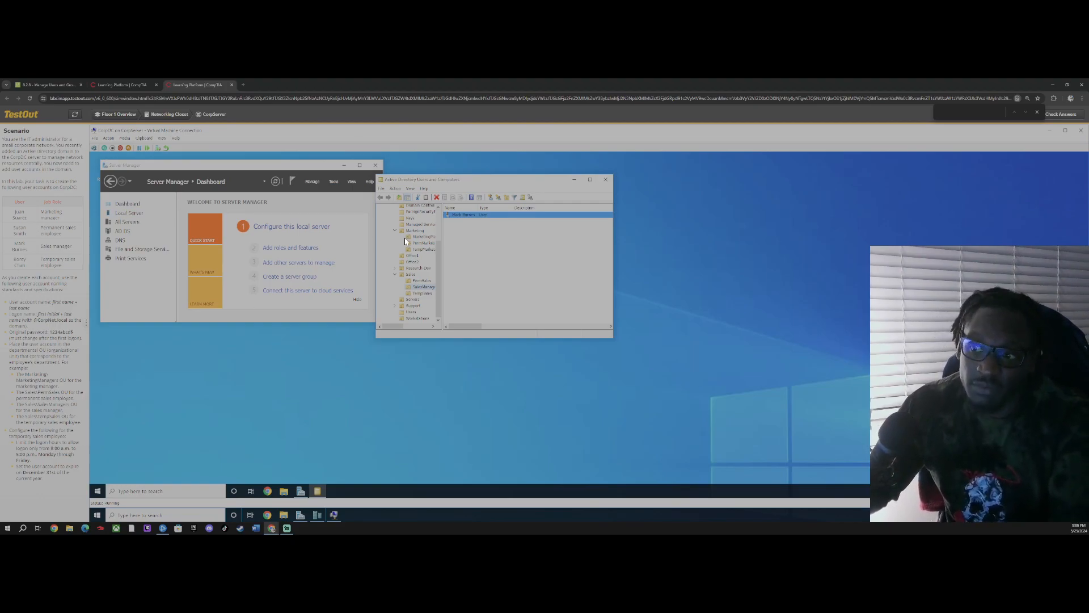
- Start a new user in TempSales with the temporary employee's first, last and logon names
left_click(419, 294)
left_click(492, 197)
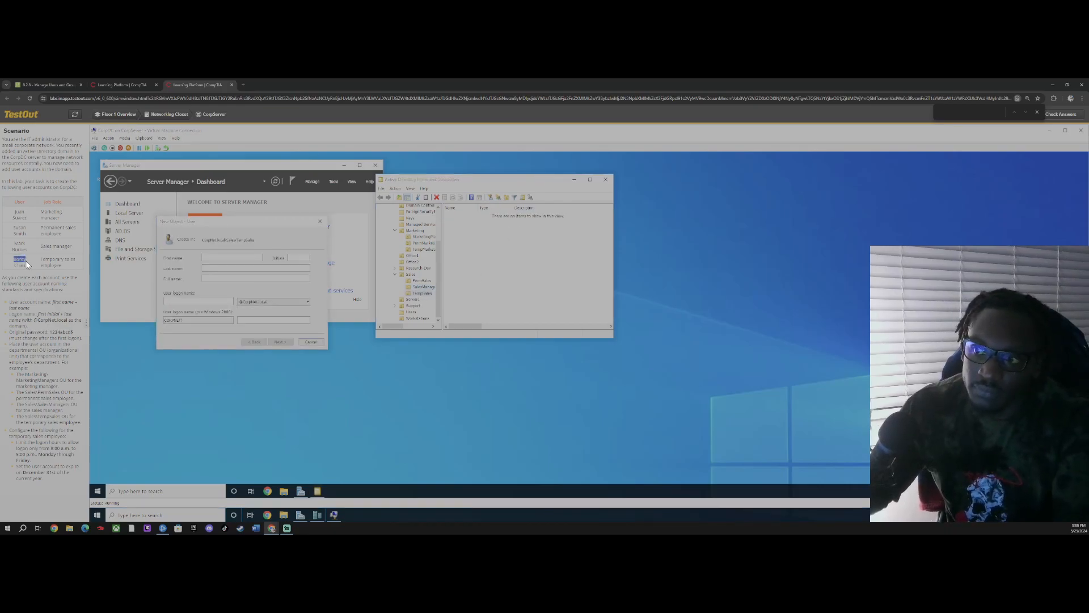
type("Borey")
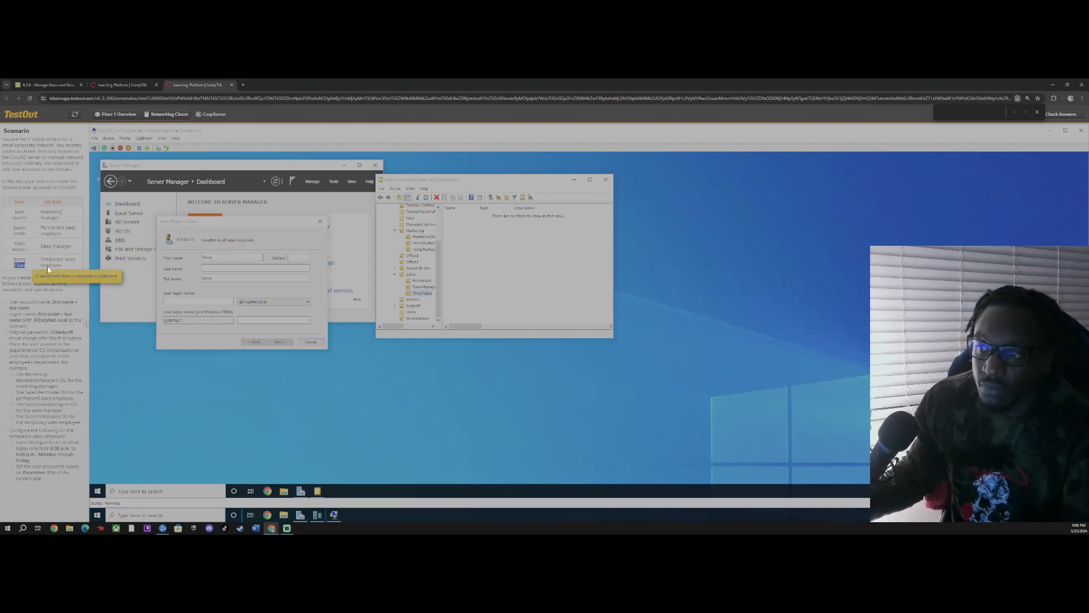
left_click(203, 268)
type("Chan")
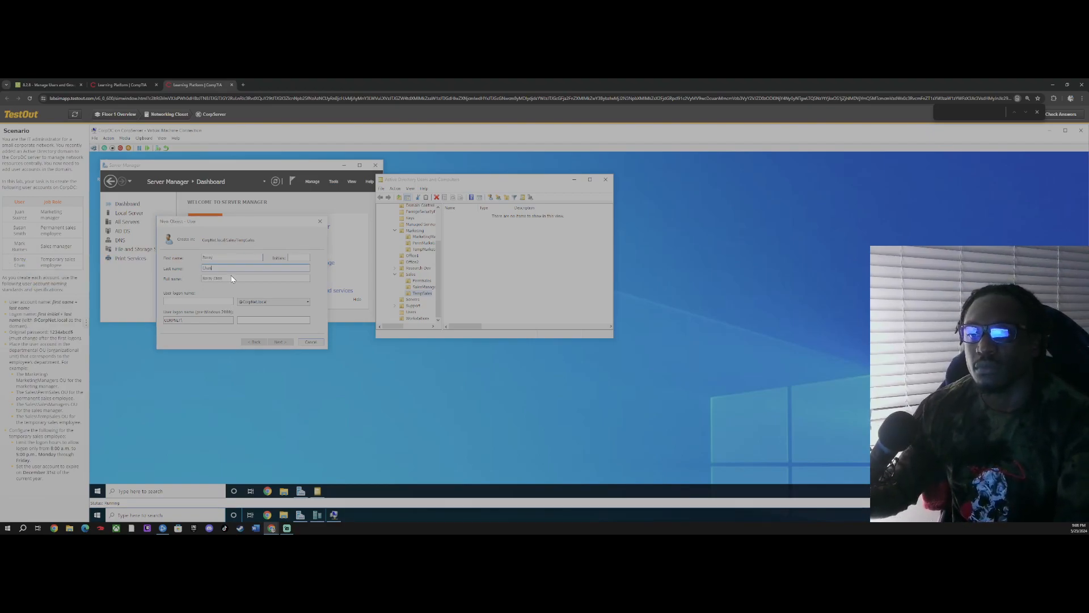
left_click(198, 302)
type("Bchan")
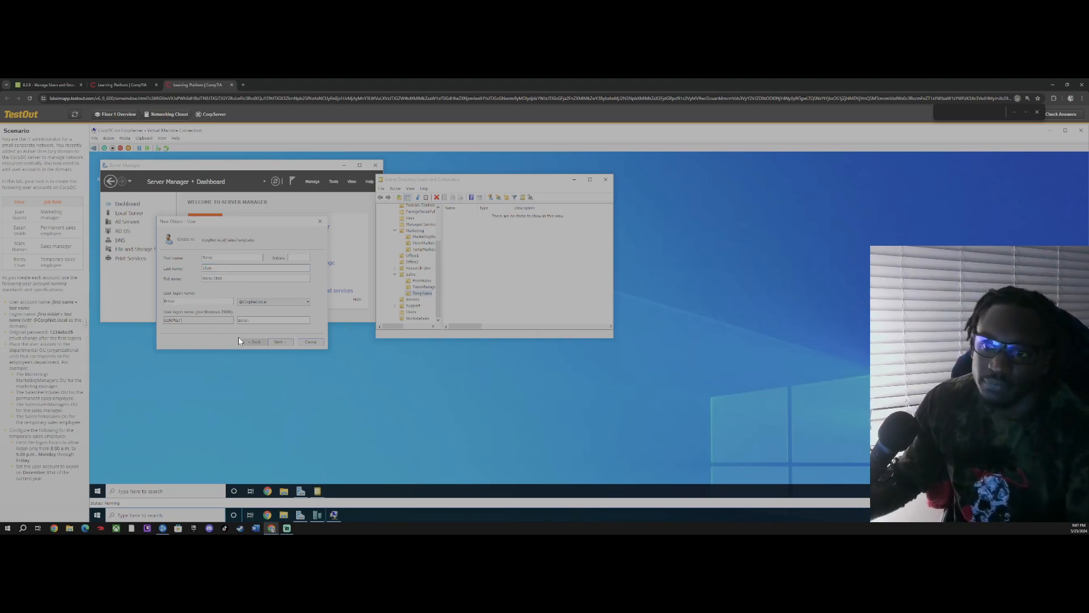
- Copy the scenario's initial password into the new account's Password field
left_click(280, 341)
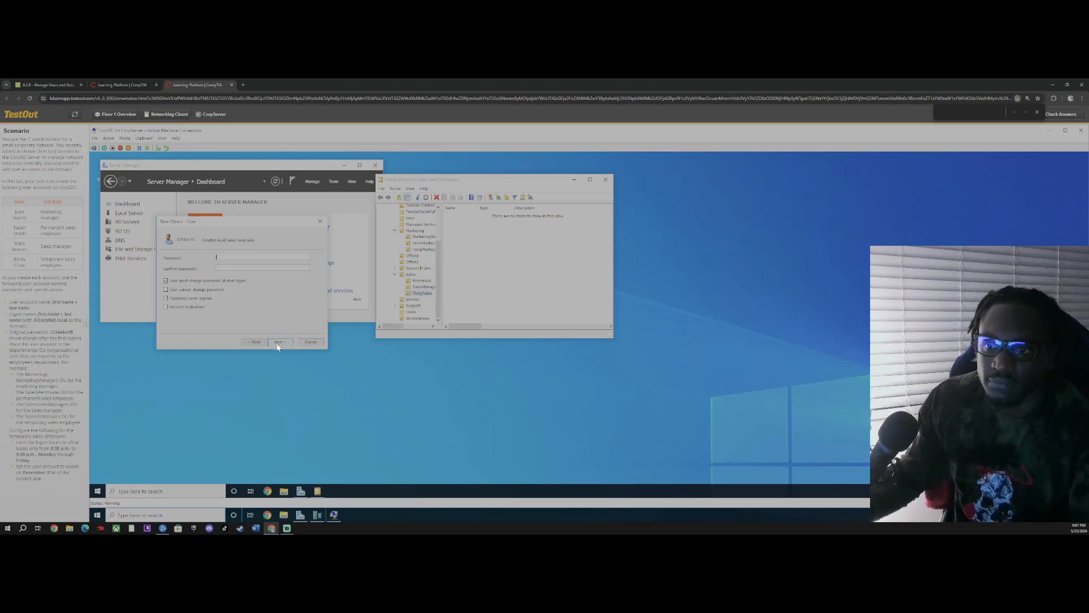
left_click(52, 332)
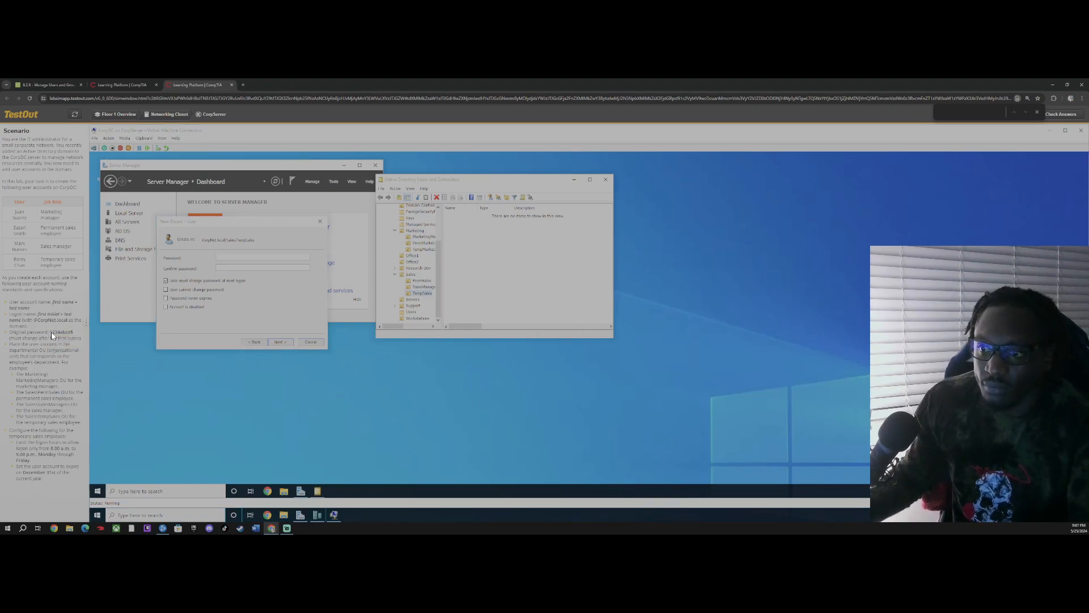
key("ctrl+c")
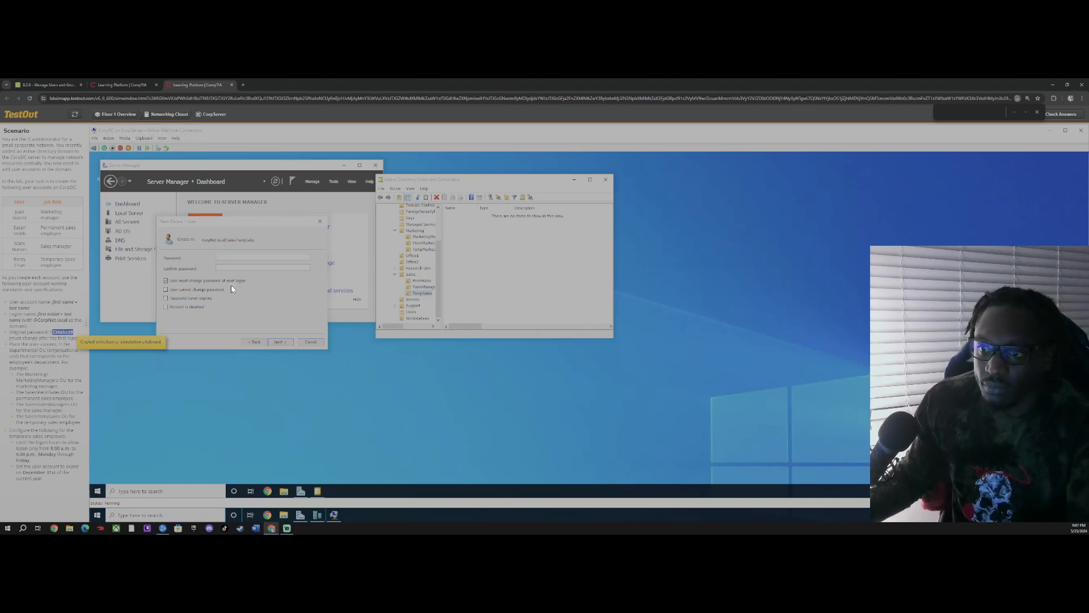
left_click(40, 342)
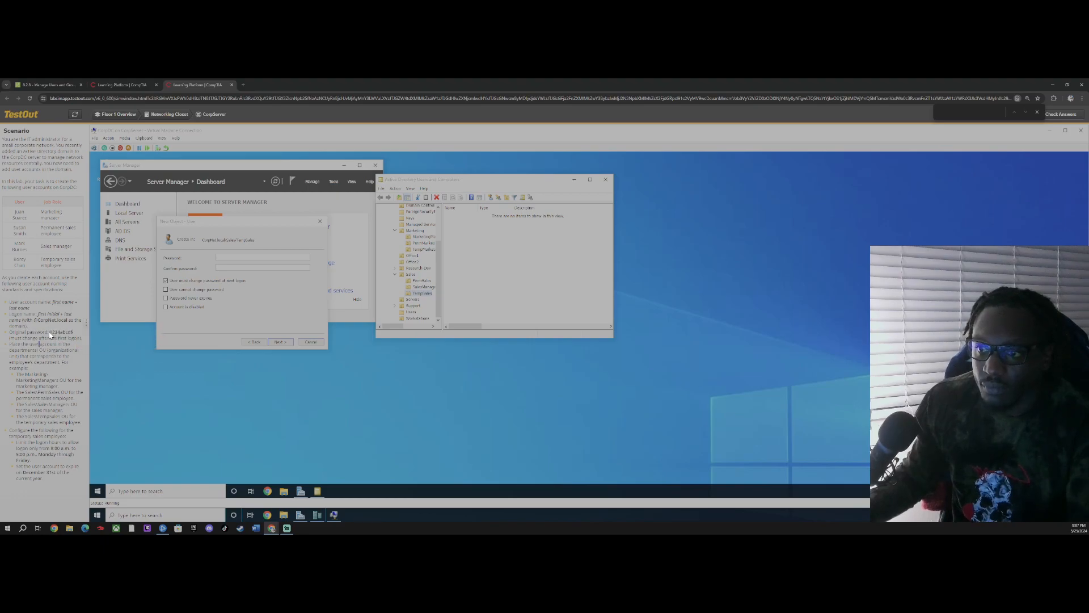
left_click_drag(55, 335, 74, 333)
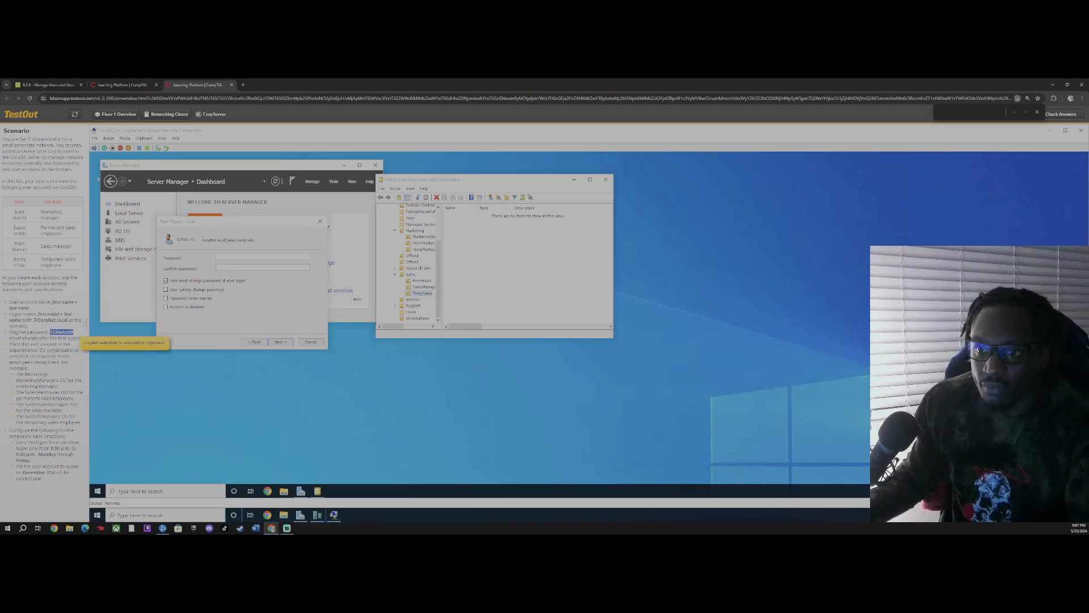
left_click(225, 258)
key("ctrl+v")
- Paste the same password into Confirm password and finish creating the account
left_click(227, 268)
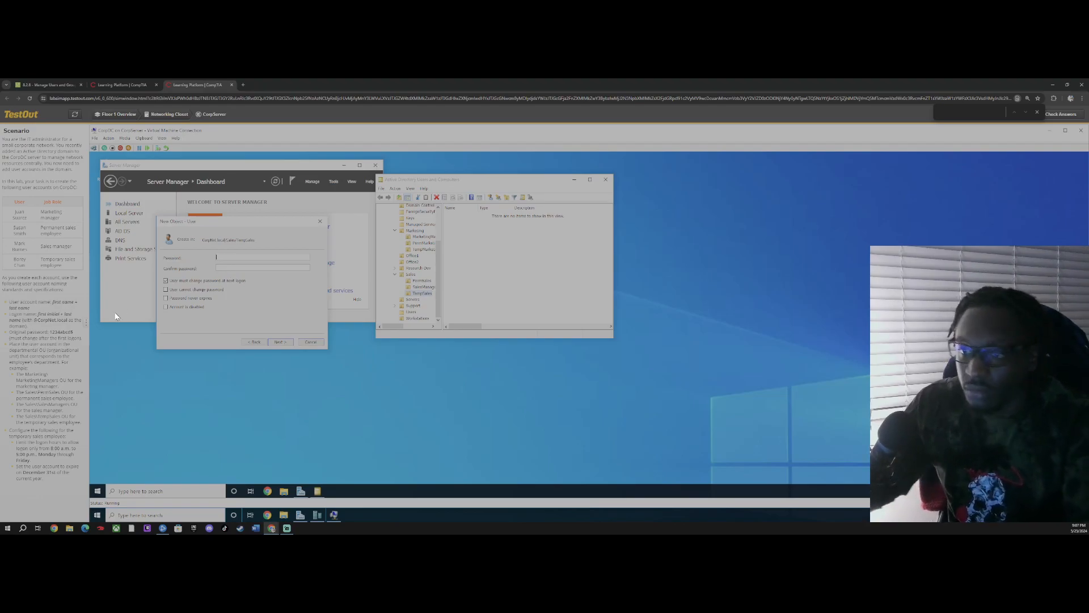
left_click(50, 332)
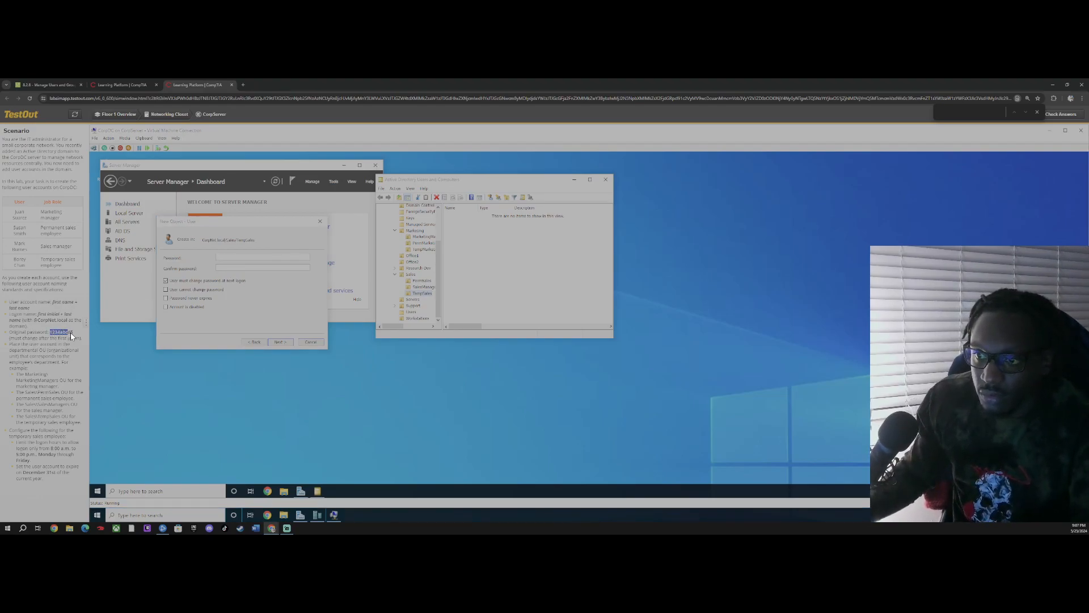
left_click_drag(69, 333, 74, 333)
left_click(282, 257)
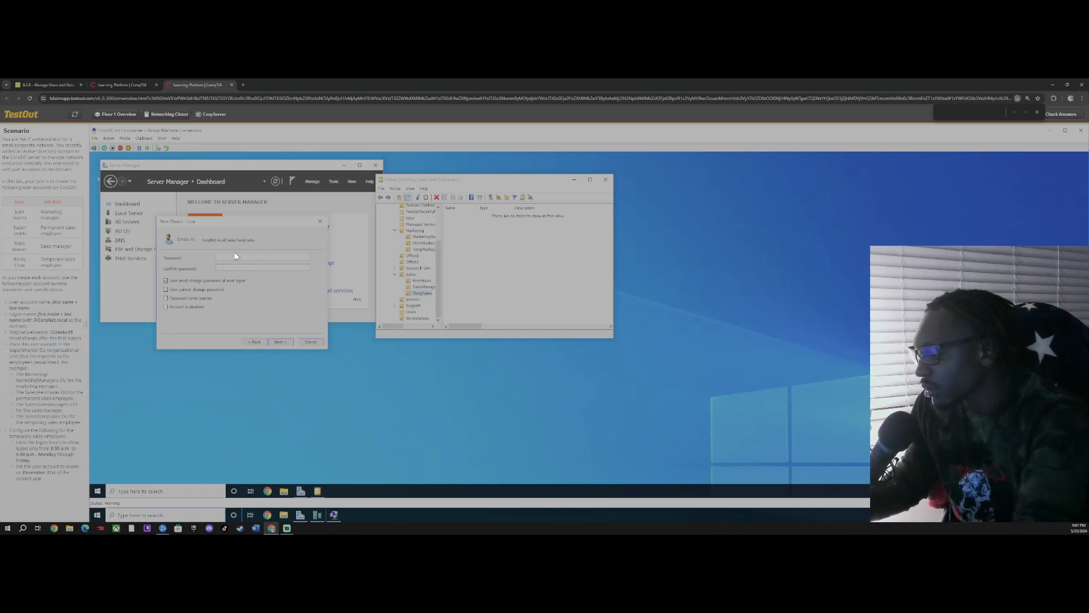
key("ctrl+v")
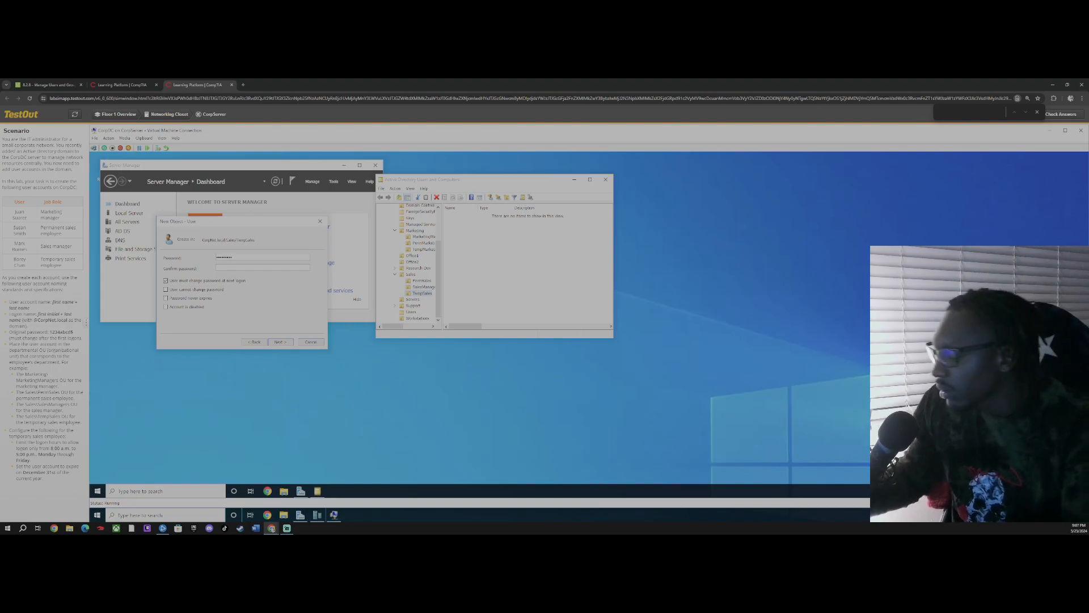
left_click(280, 341)
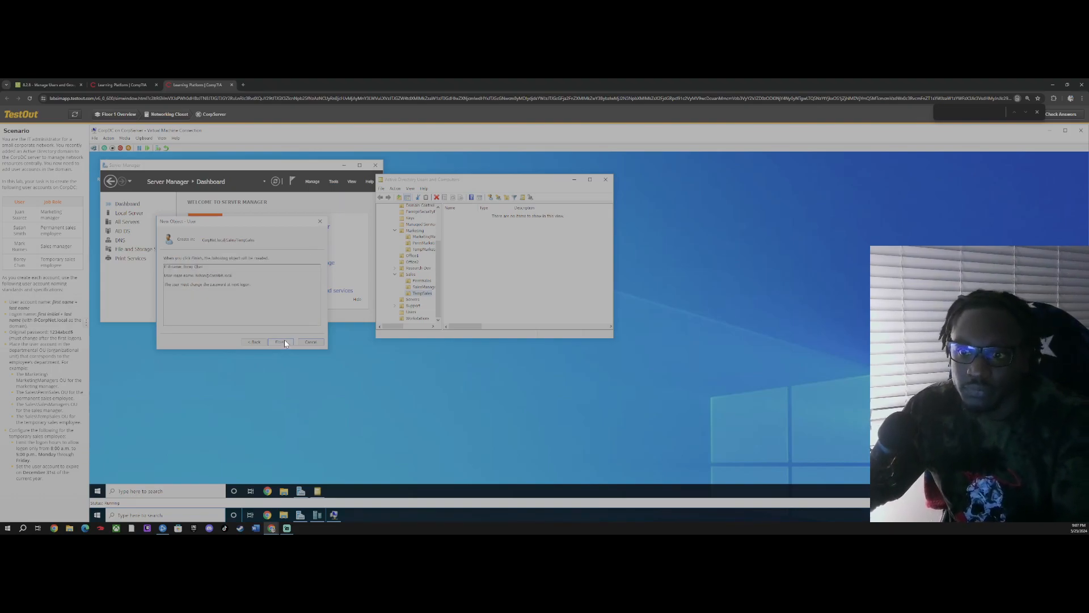
left_click(282, 342)
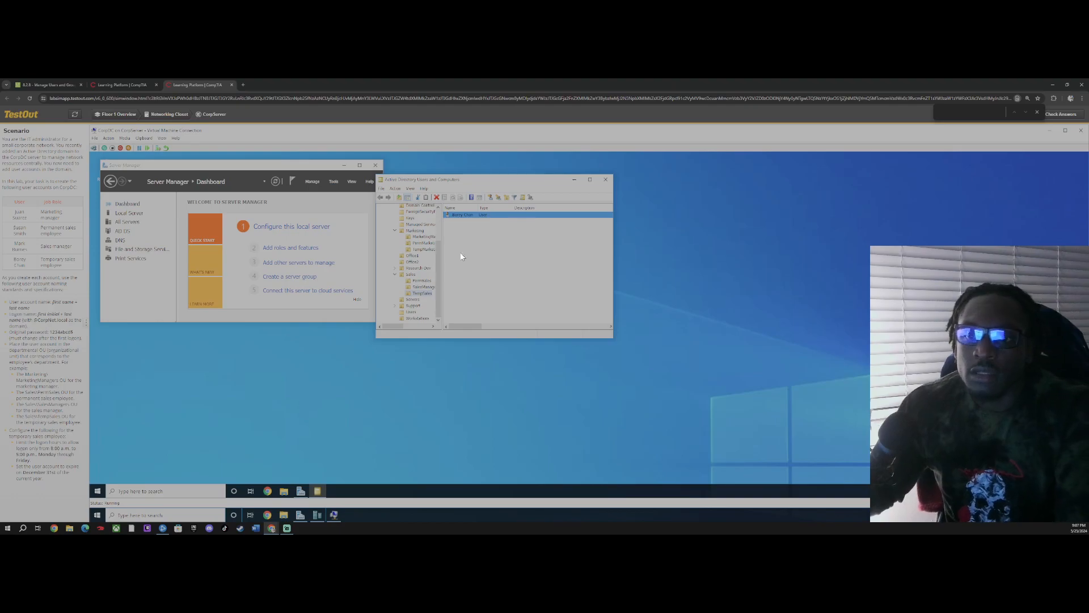
- Open the temporary sales account's Properties at the Account tab
right_click(466, 220)
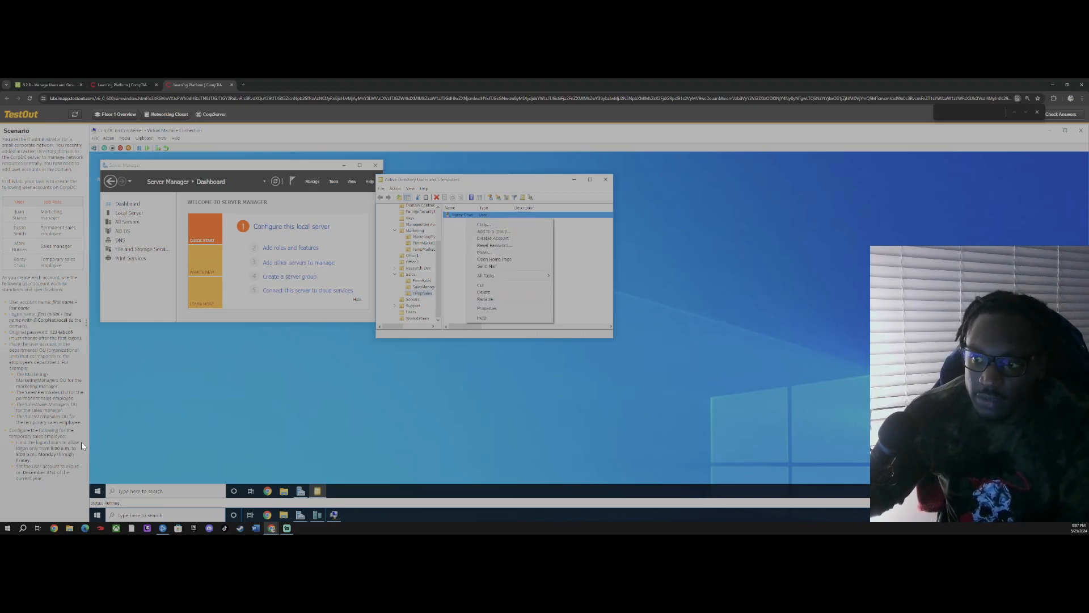
left_click(128, 409)
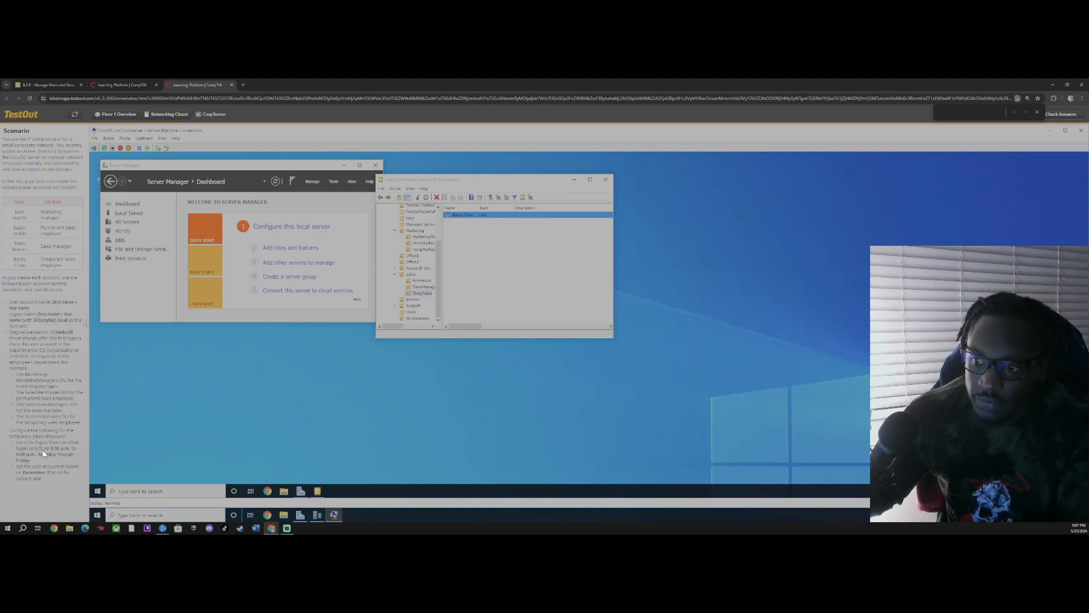
right_click(458, 216)
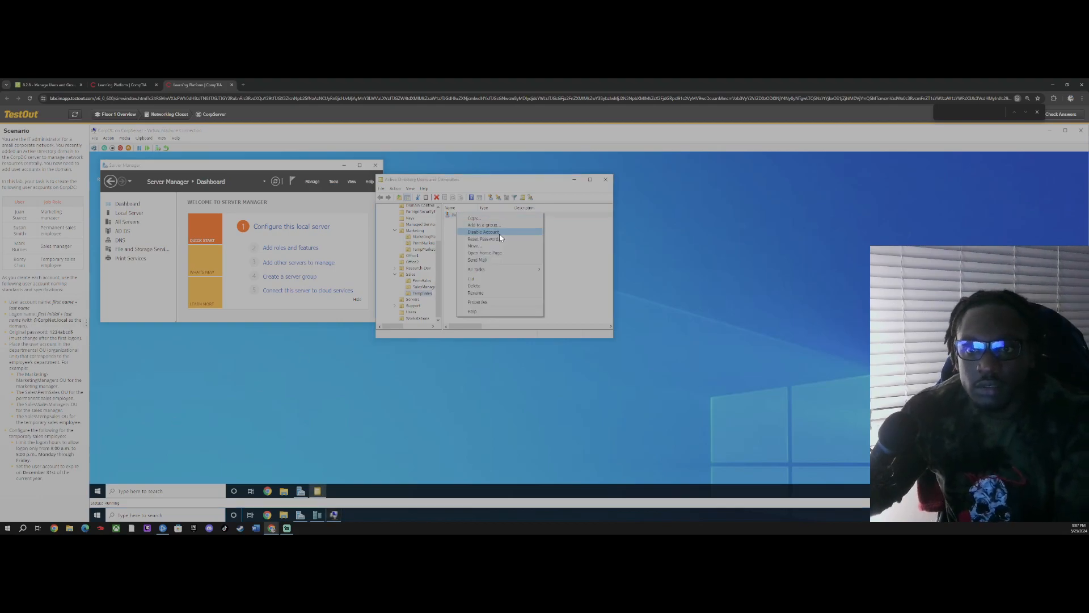
left_click(485, 299)
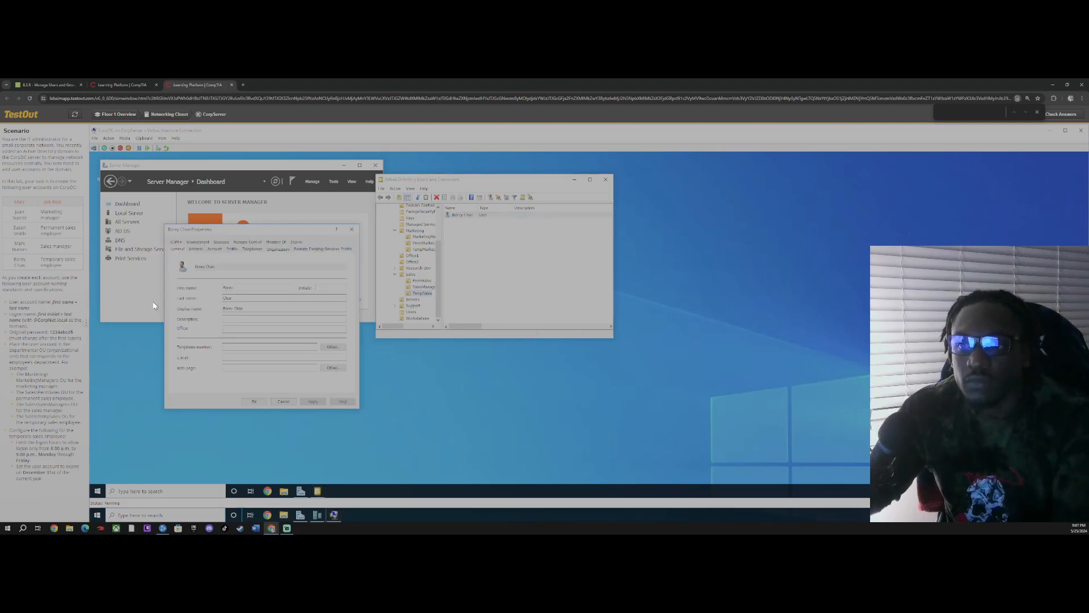
left_click(214, 249)
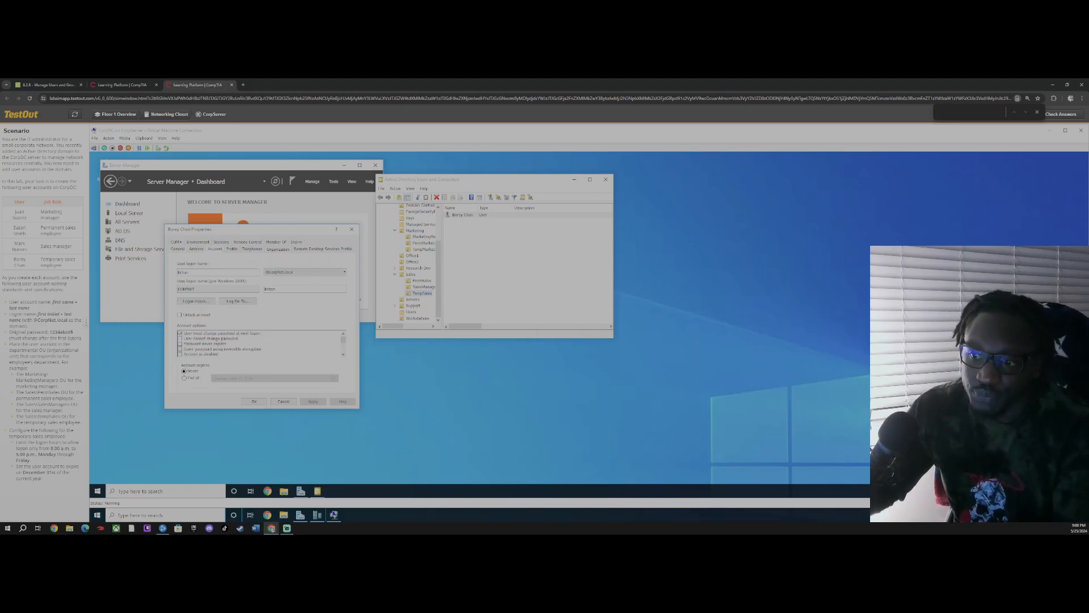
- Open Logon Hours and deny logon for the whole week
left_click(194, 301)
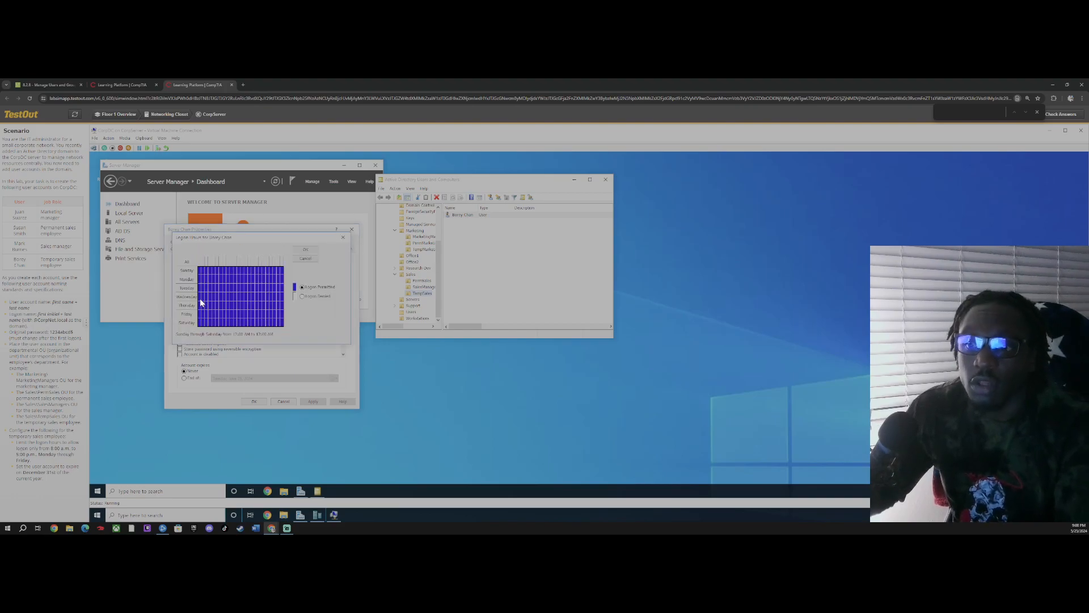
left_click(302, 296)
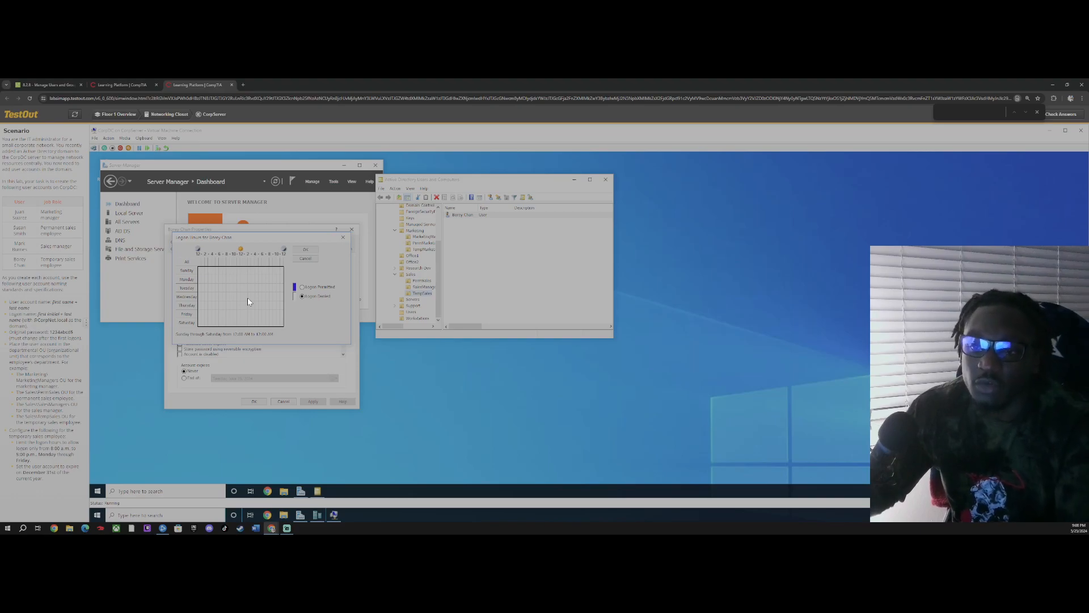
left_click(227, 277)
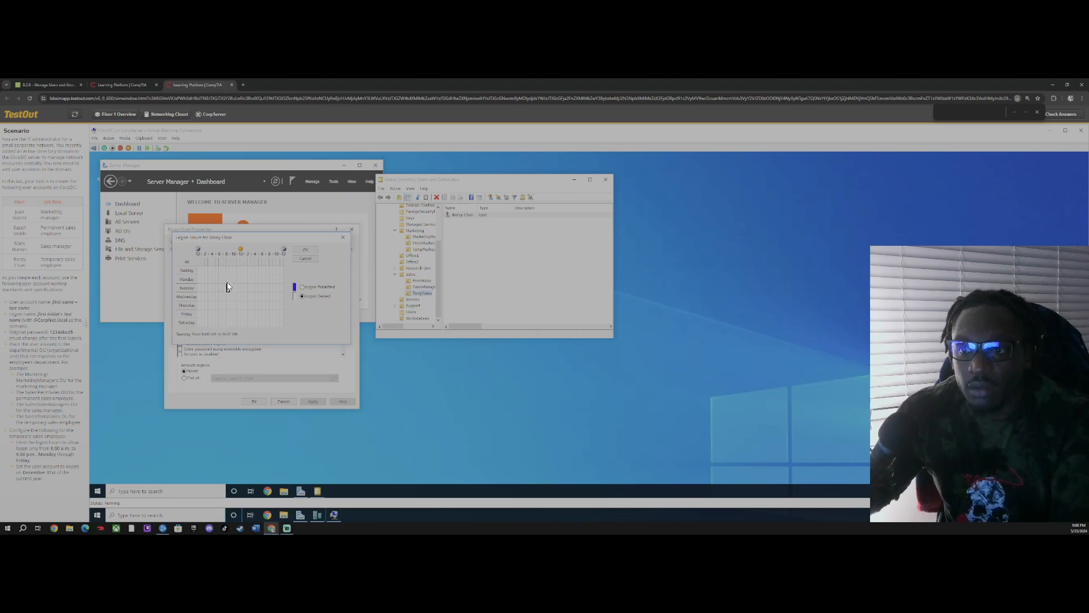
left_click_drag(229, 277, 261, 319)
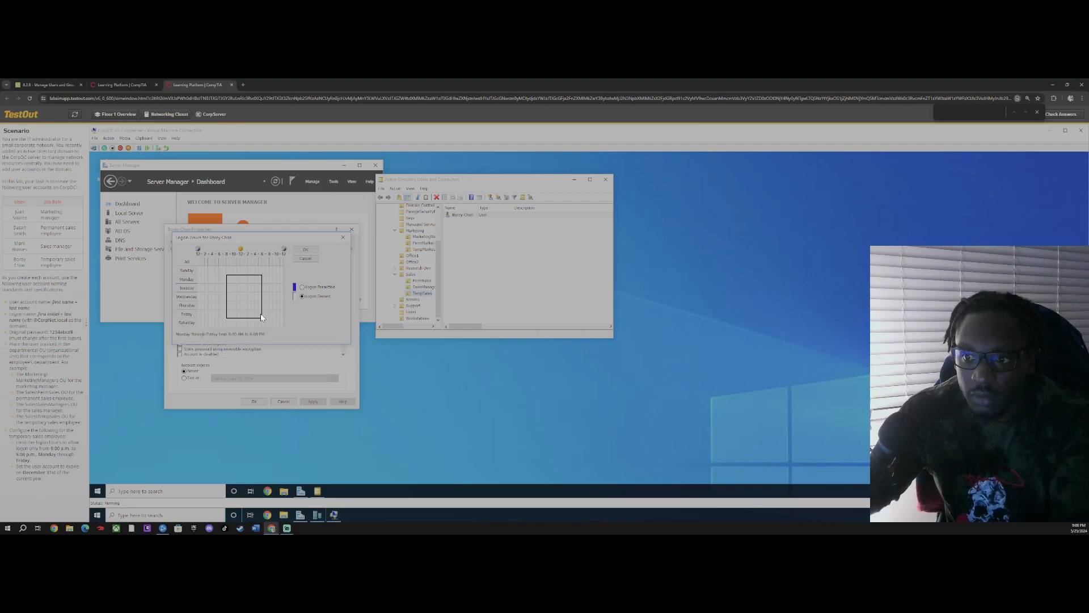
left_click(302, 287)
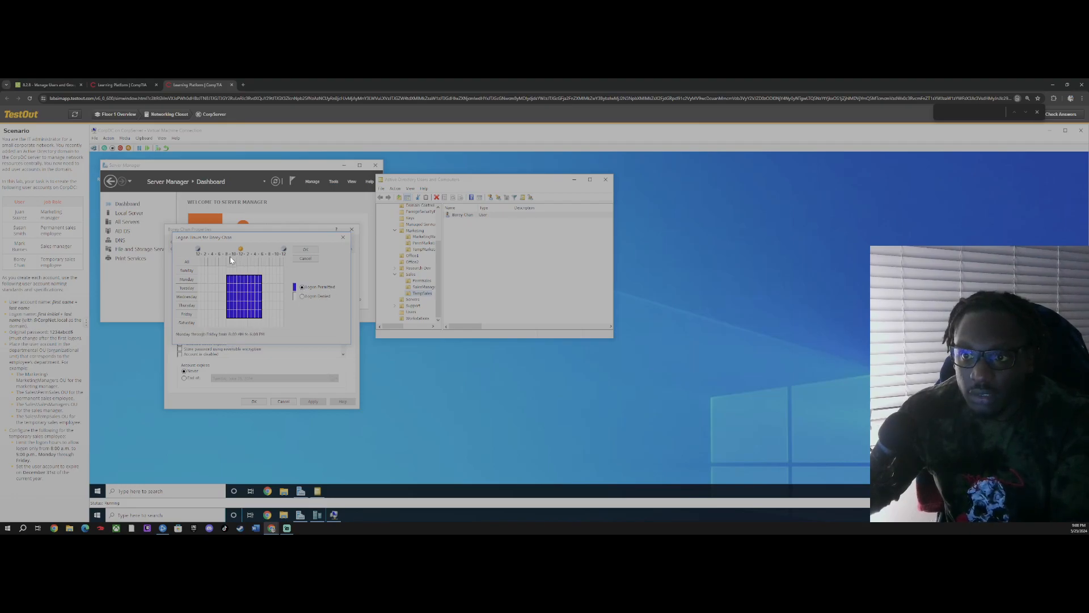
left_click(302, 296)
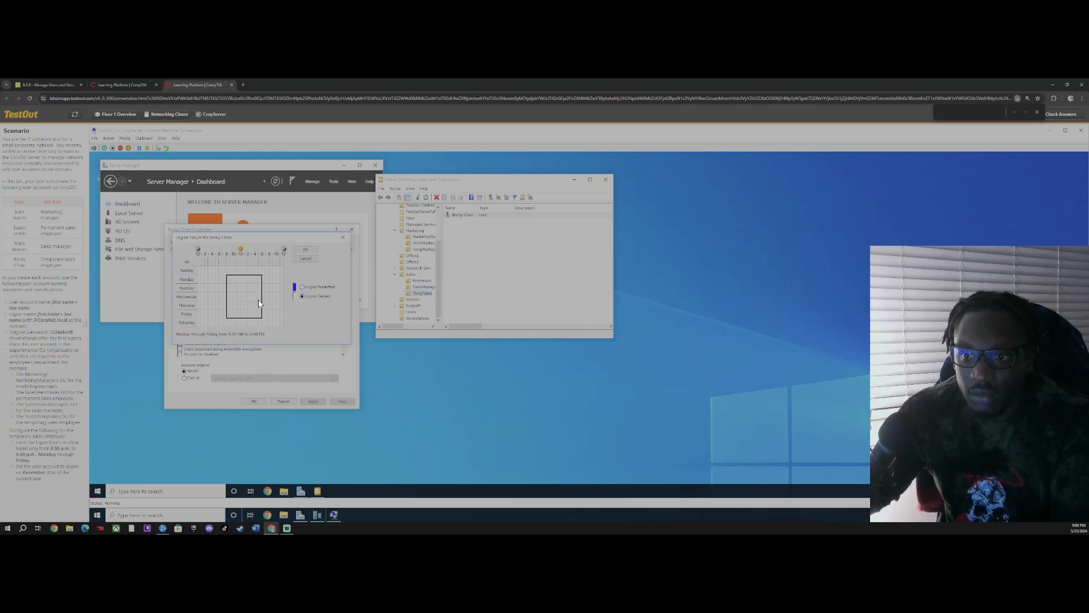
- Select Monday–Friday, 8 AM to 5 PM and mark it Logon Permitted
left_click(226, 278)
left_click_drag(216, 276, 237, 284)
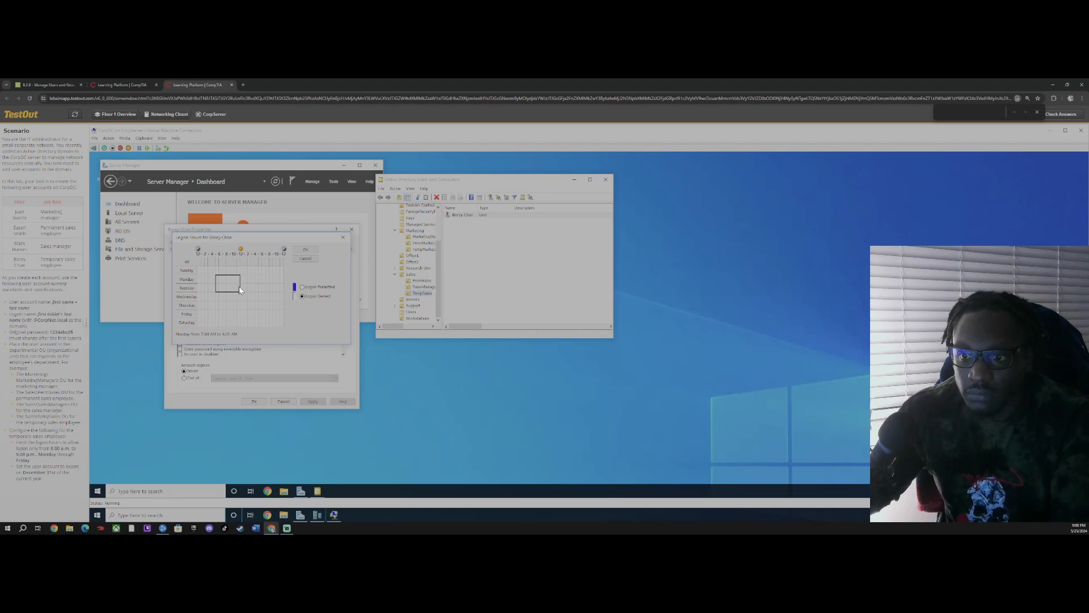
left_click(271, 279)
left_click_drag(220, 277, 271, 318)
left_click_drag(214, 276, 269, 317)
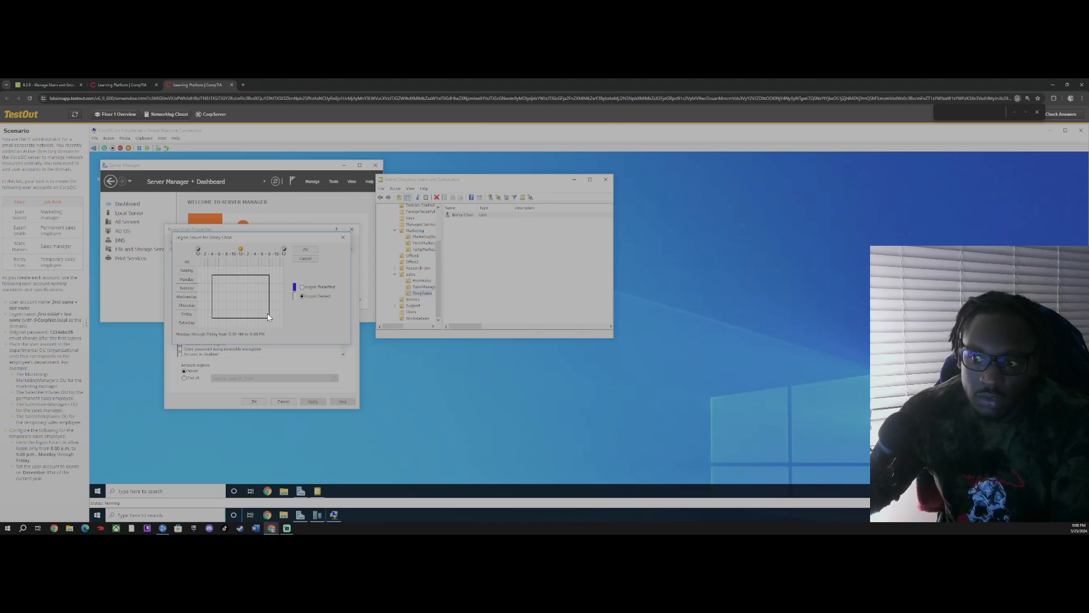
left_click(224, 262)
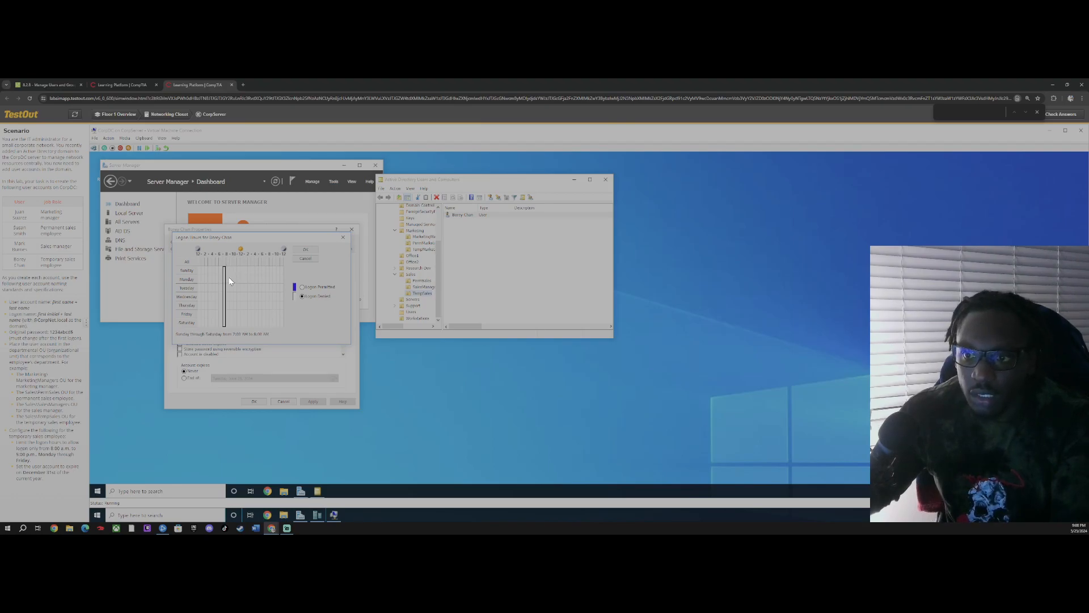
left_click_drag(227, 277, 262, 316)
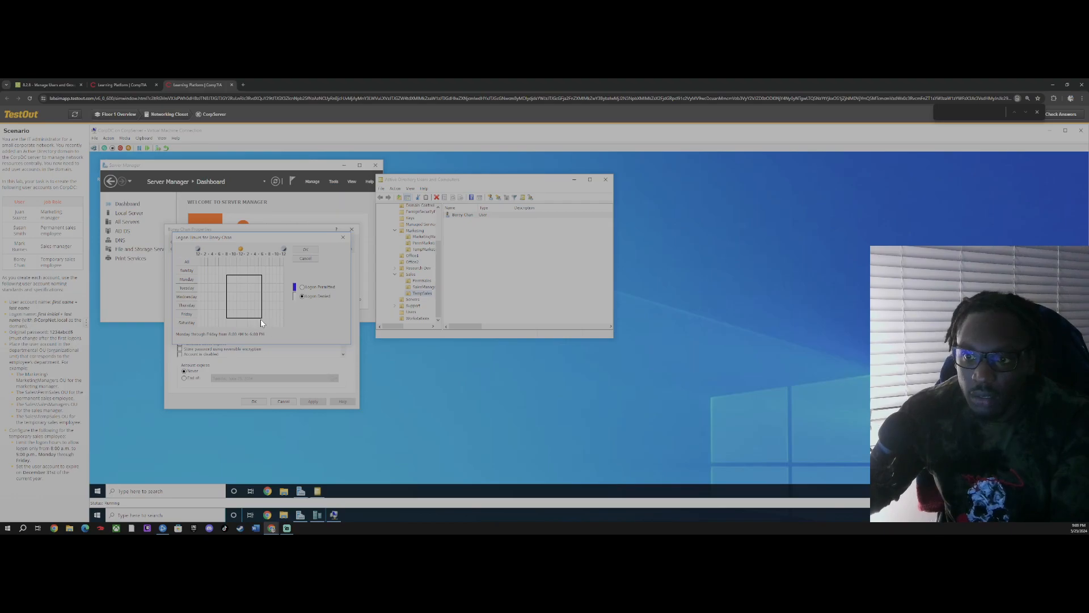
left_click(214, 270)
left_click_drag(226, 277, 260, 318)
left_click(303, 287)
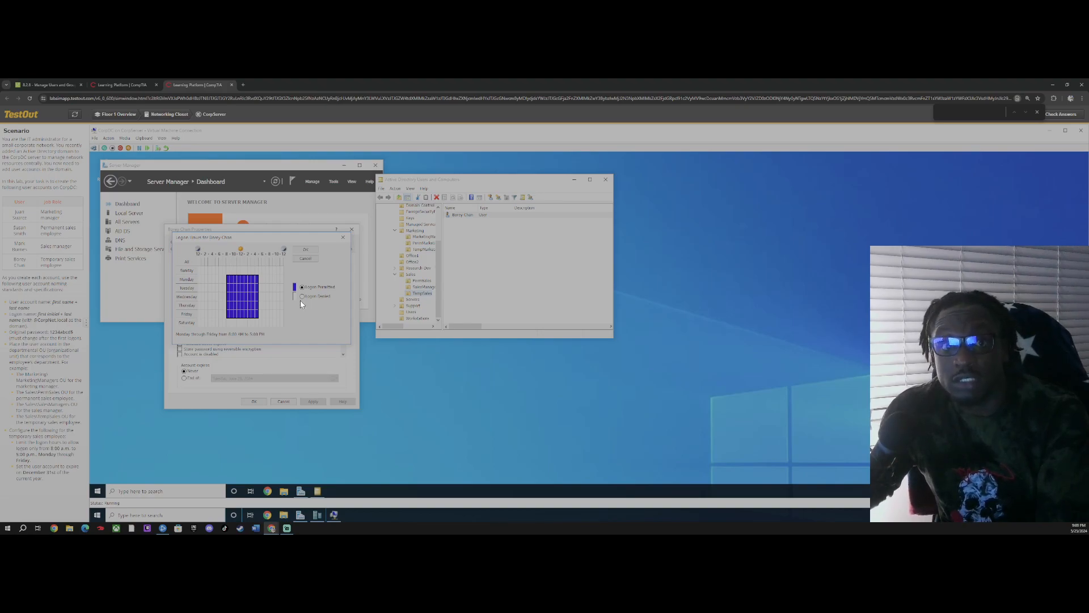
- Confirm the logon hours, set the account to expire December 31, 2024, and save
left_click(306, 251)
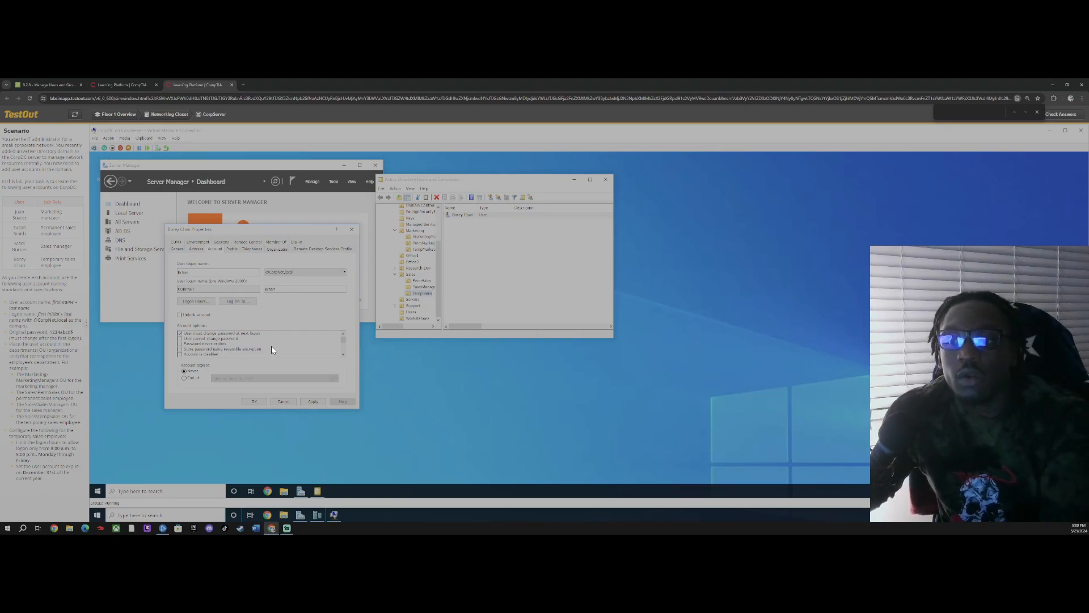
left_click(183, 378)
left_click(337, 379)
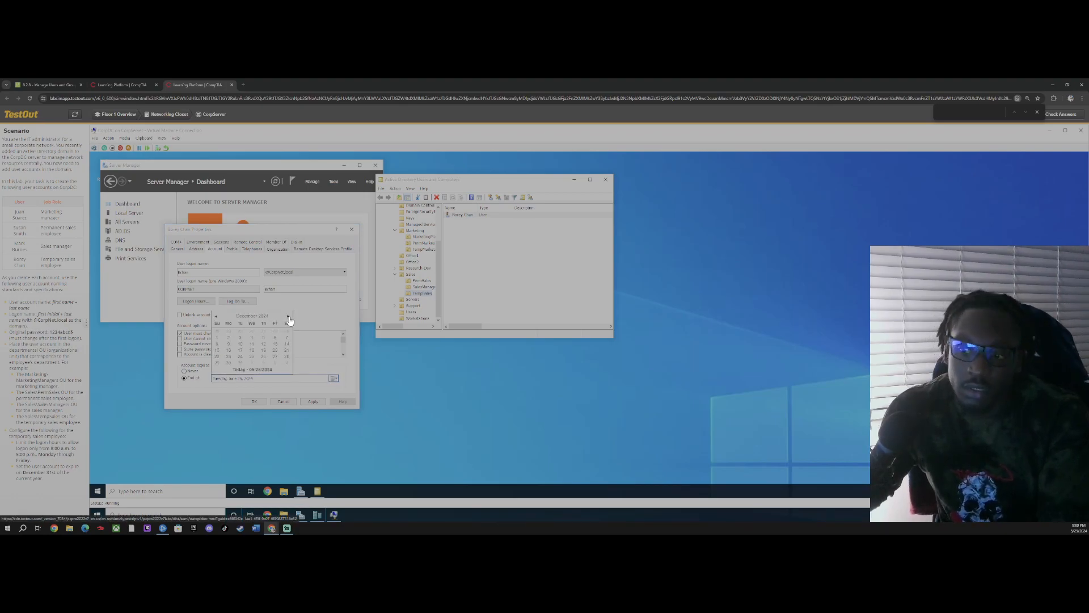
left_click(240, 362)
left_click(314, 400)
left_click(256, 402)
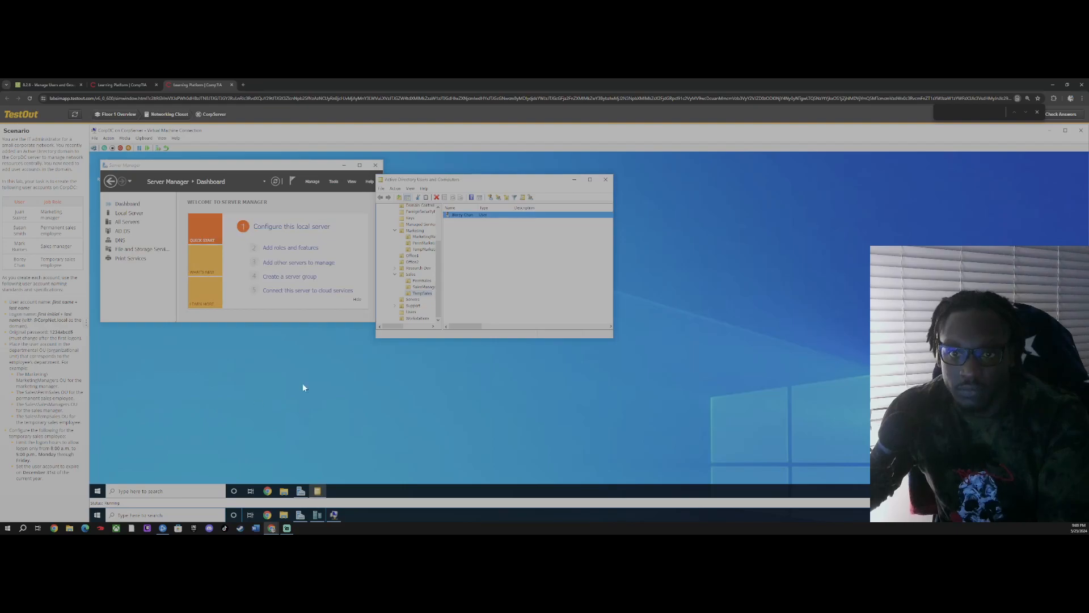
- Check the lab answers and expand the failed permanent sales account's details
left_click(1065, 114)
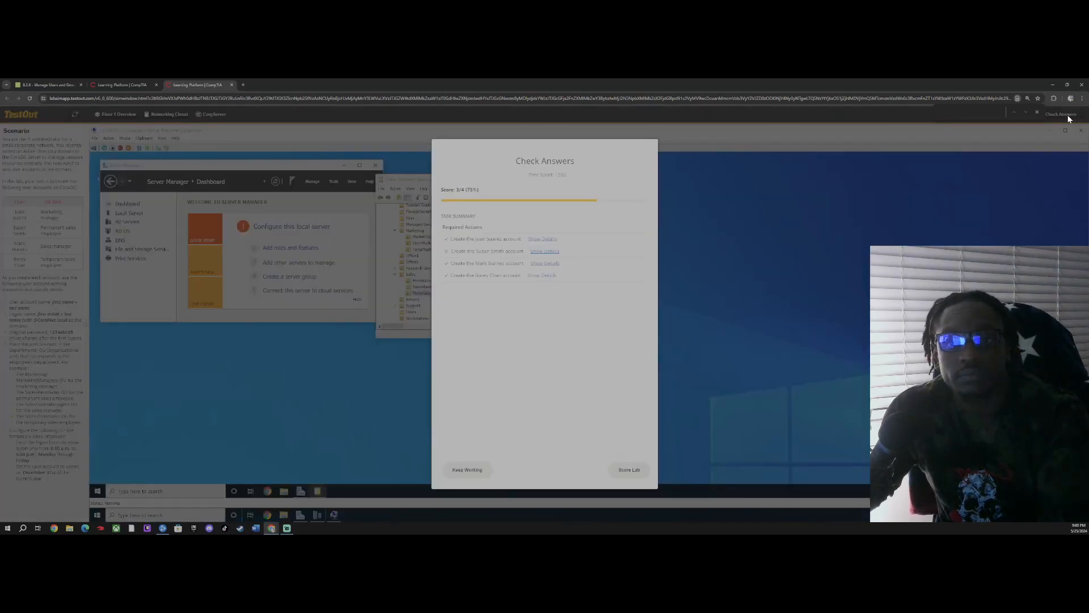
left_click(539, 251)
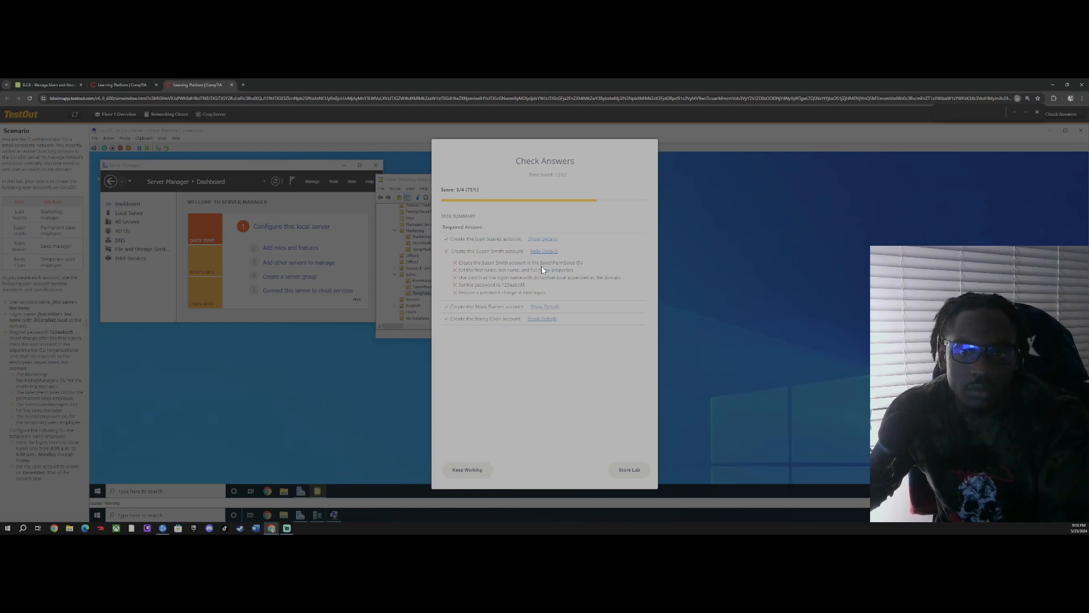
- Reread the failed permanent sales account checks, then view the PermSales OU's users
left_click(486, 469)
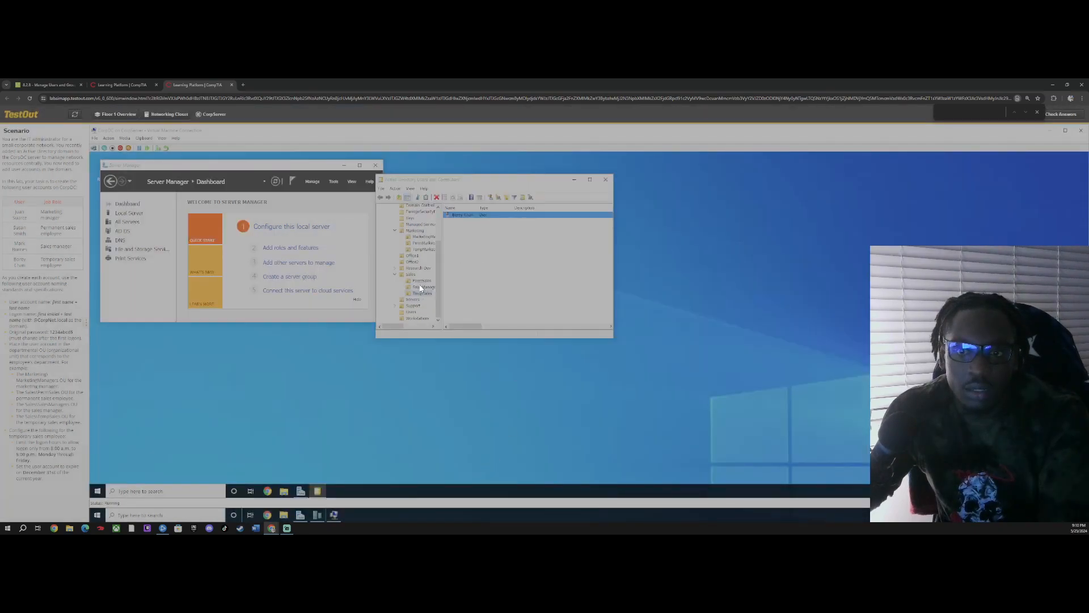
left_click(424, 287)
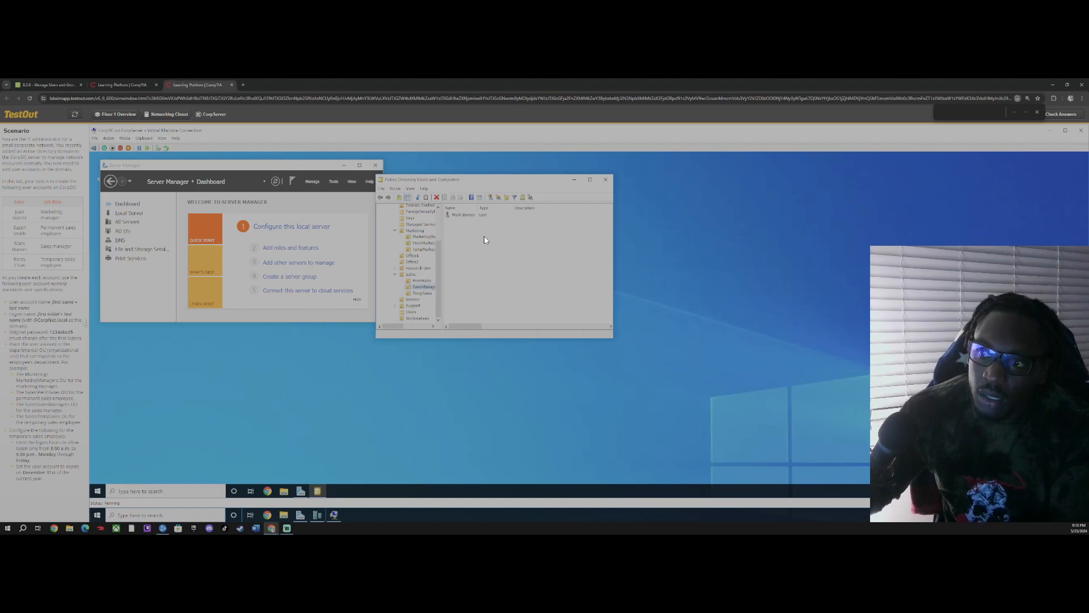
left_click(1069, 115)
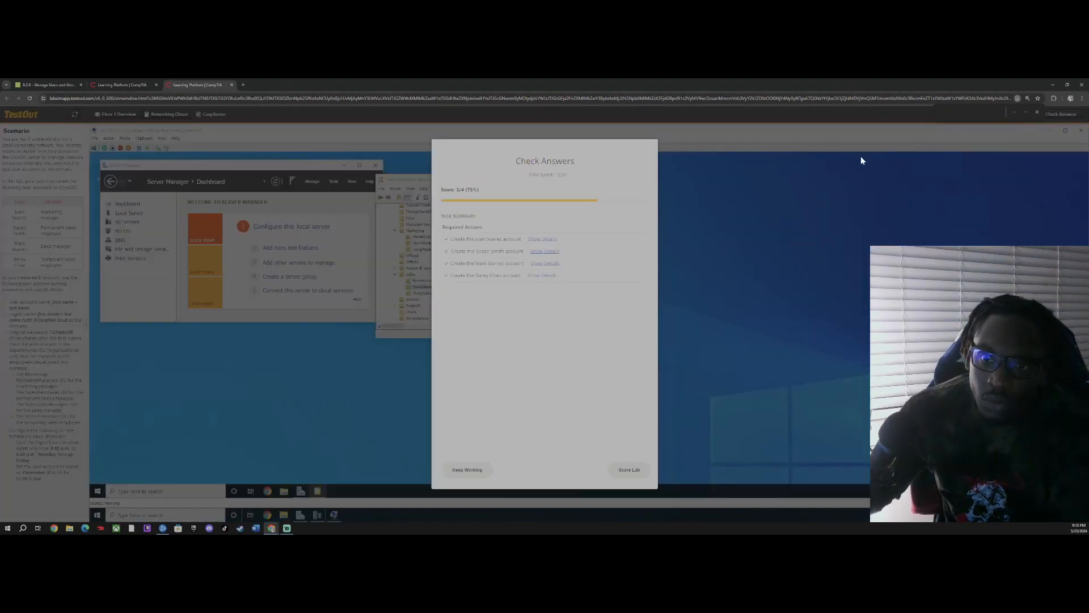
left_click(540, 252)
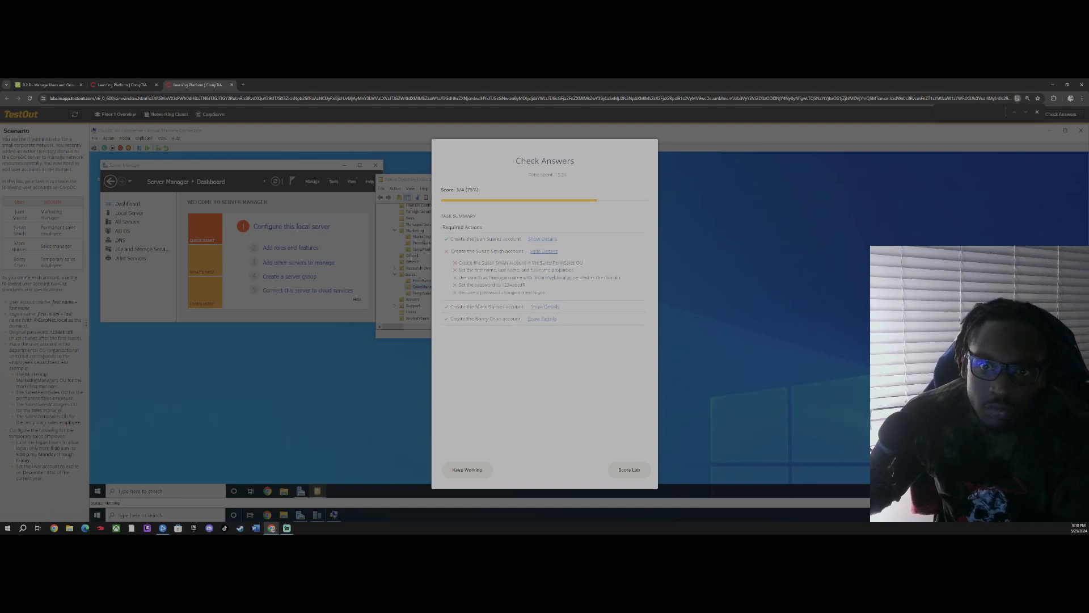
left_click(467, 469)
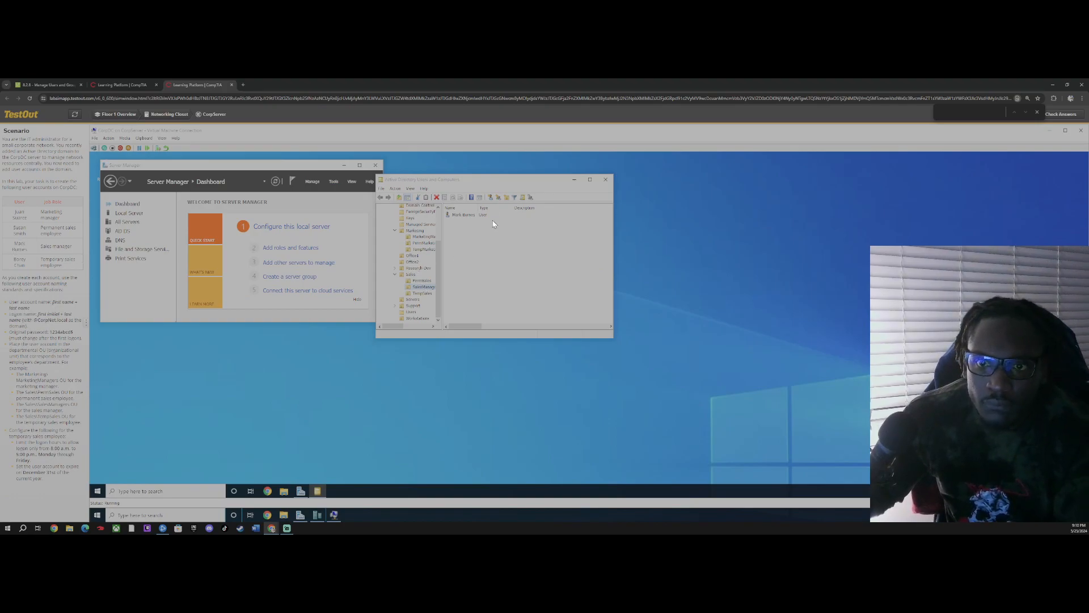
left_click(421, 280)
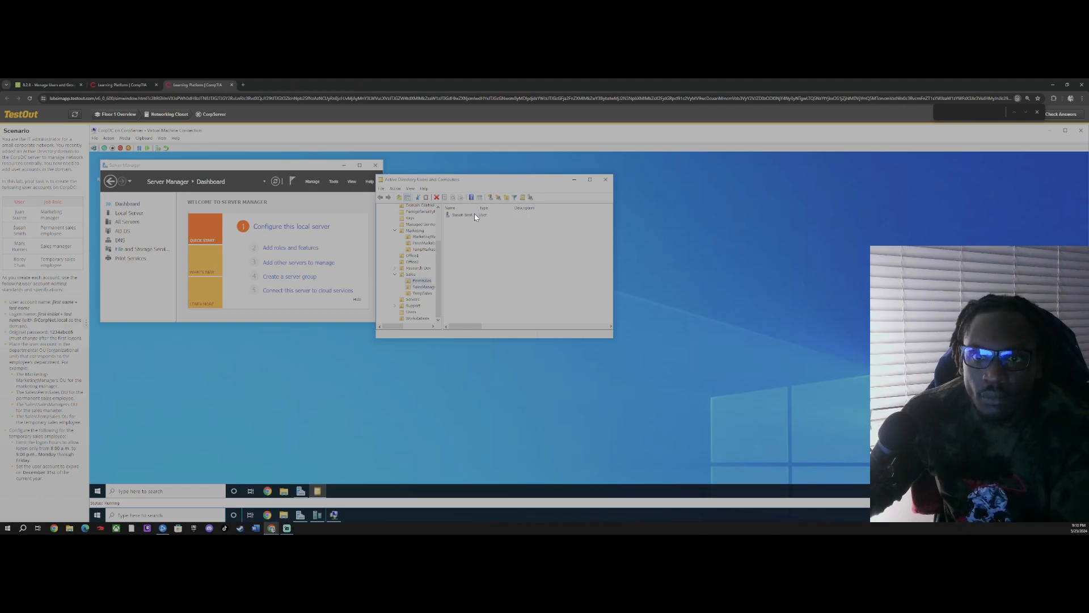
- Recheck the lab score and review the failing permanent sales task's detailed checks
right_click(474, 218)
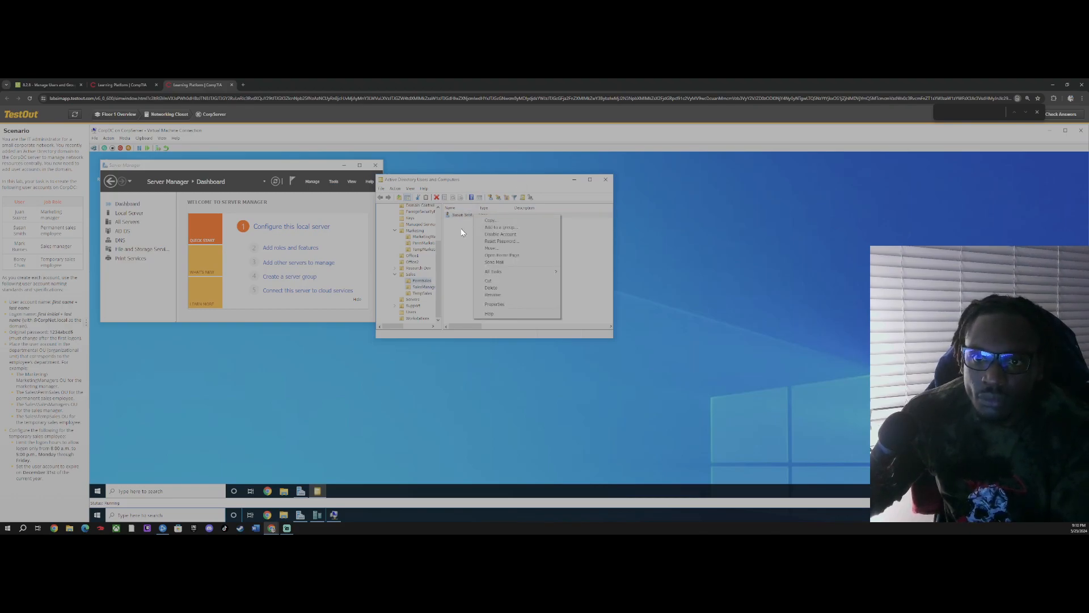
left_click(448, 257)
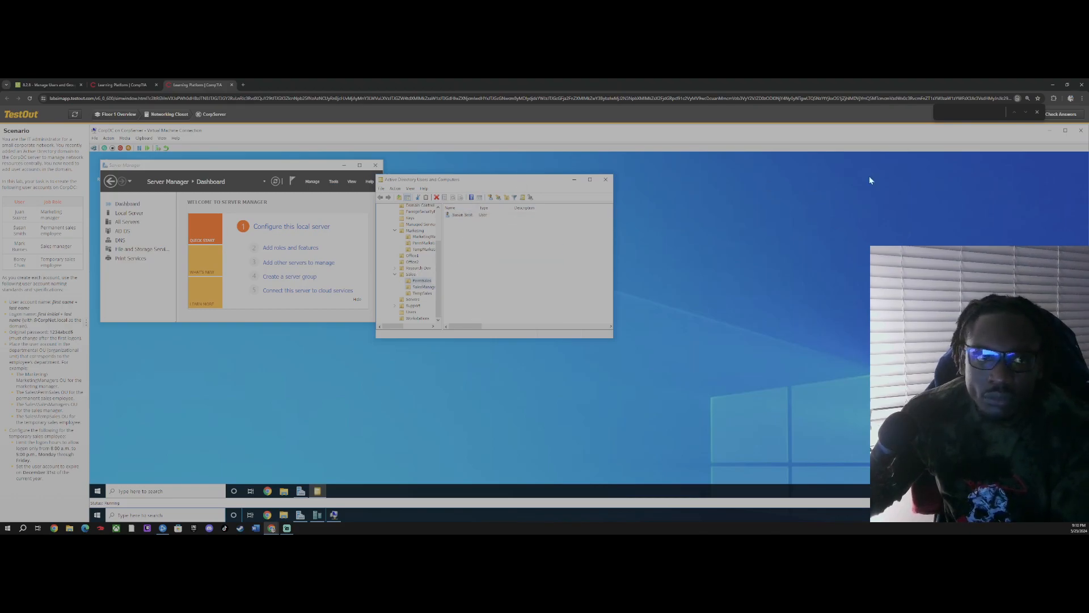
left_click(1074, 117)
left_click(544, 253)
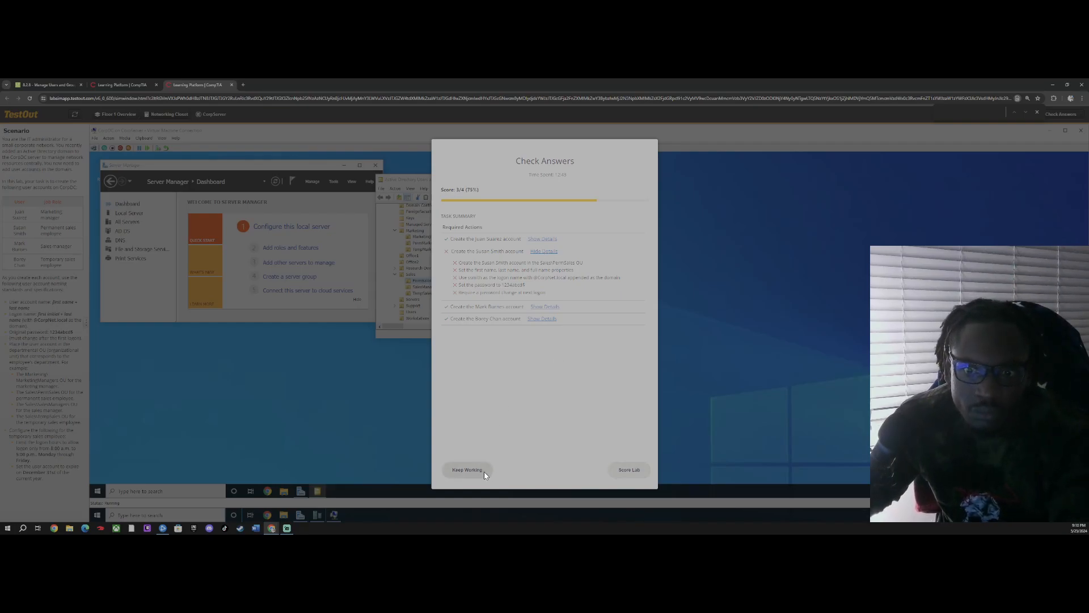
left_click(467, 470)
- Start renaming the permanent sales account, cancel it, then open the account's Properties
right_click(464, 216)
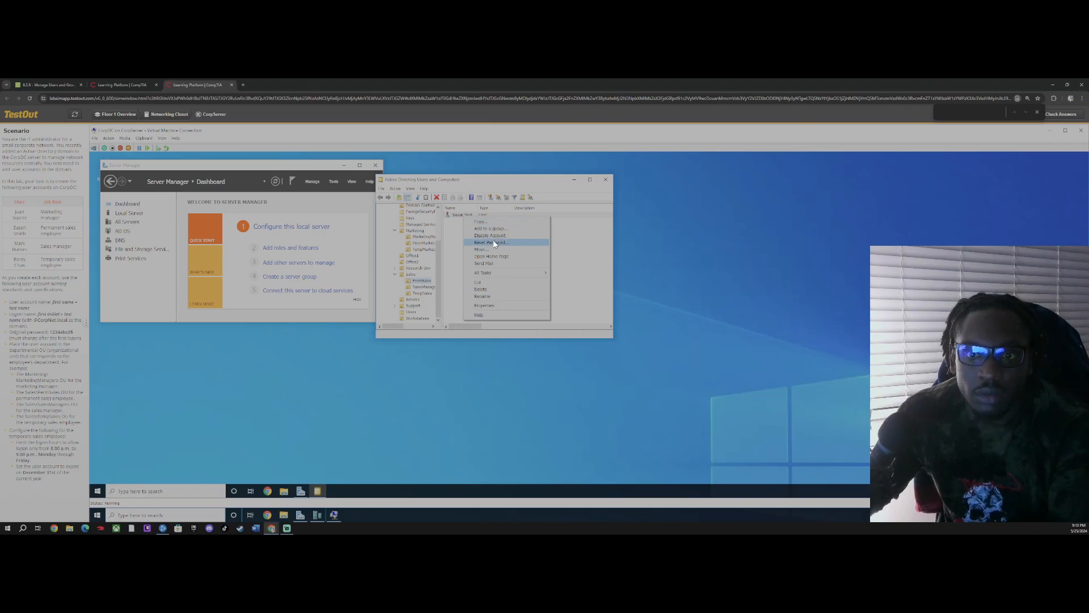
left_click(499, 297)
type("Yoda")
key("Escape")
right_click(474, 215)
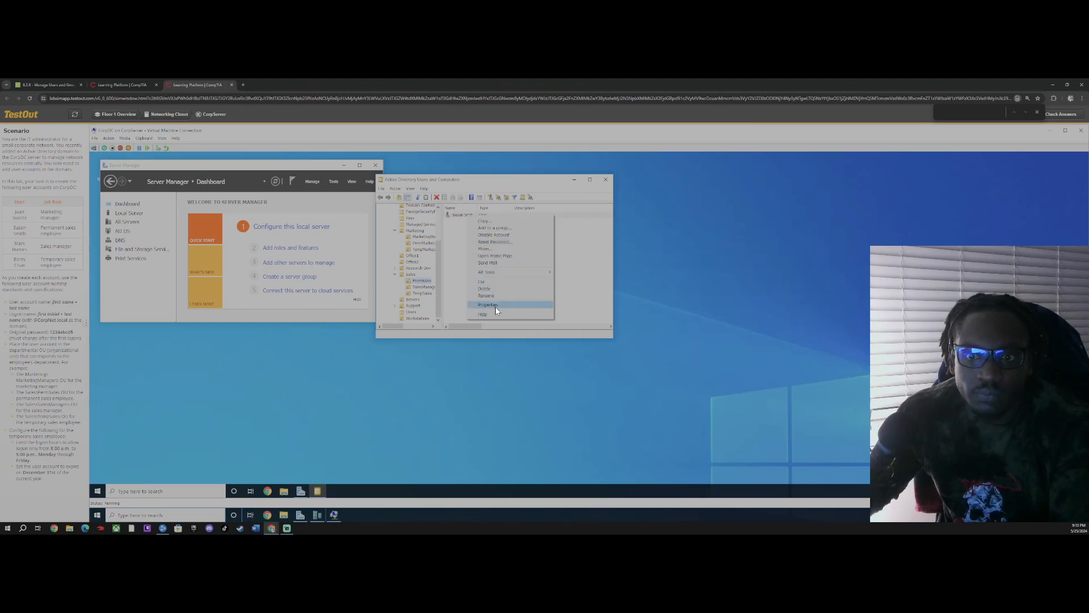
left_click(495, 306)
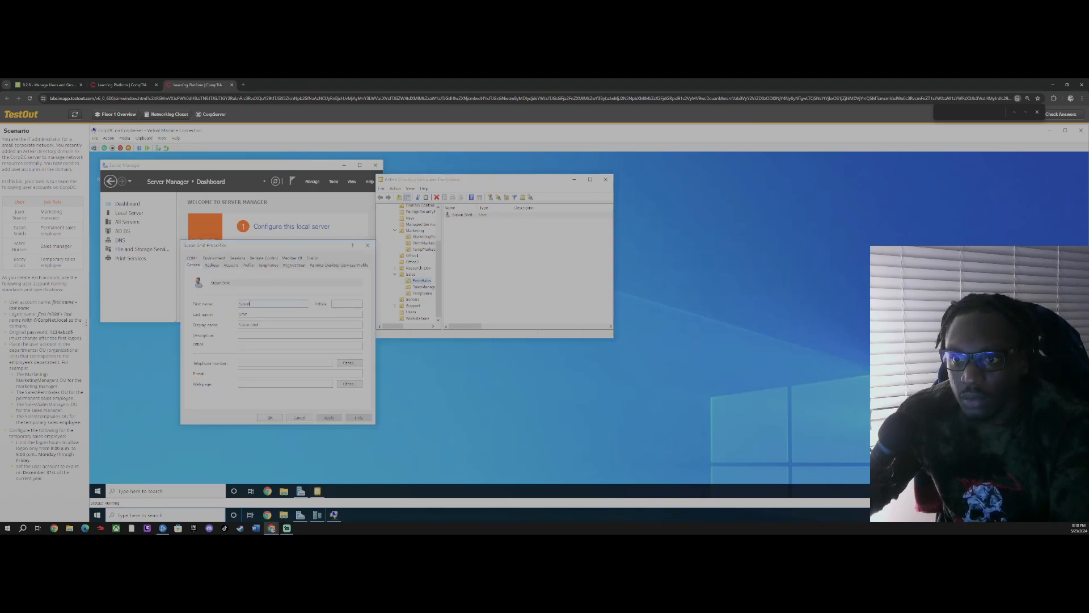
- Add the missing 'h' to the Last name and Display name fields, then check answers
left_click(249, 315)
type("h")
left_click(261, 325)
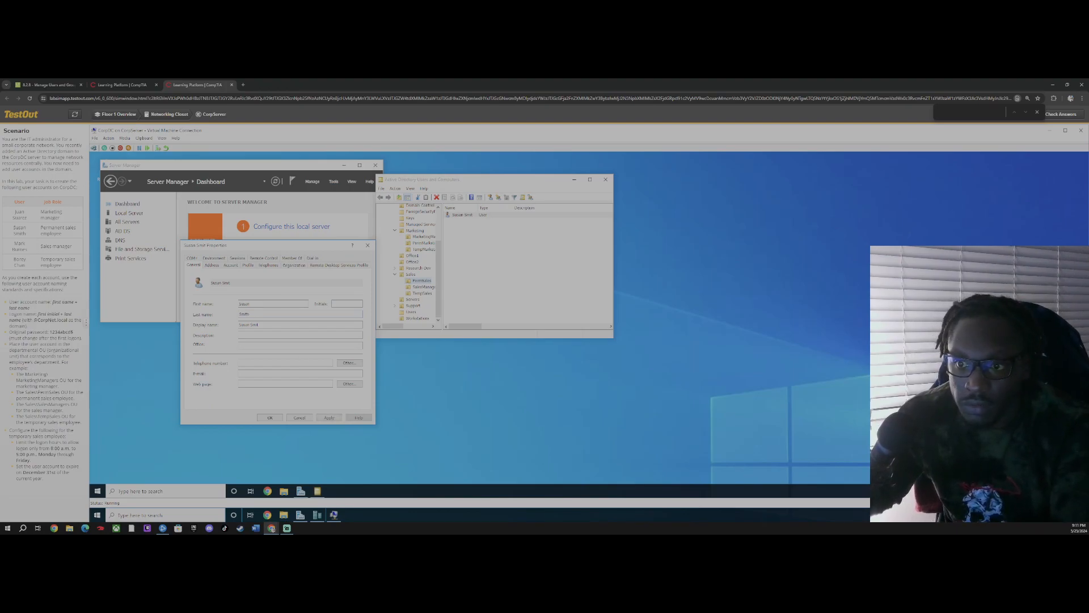
type("h")
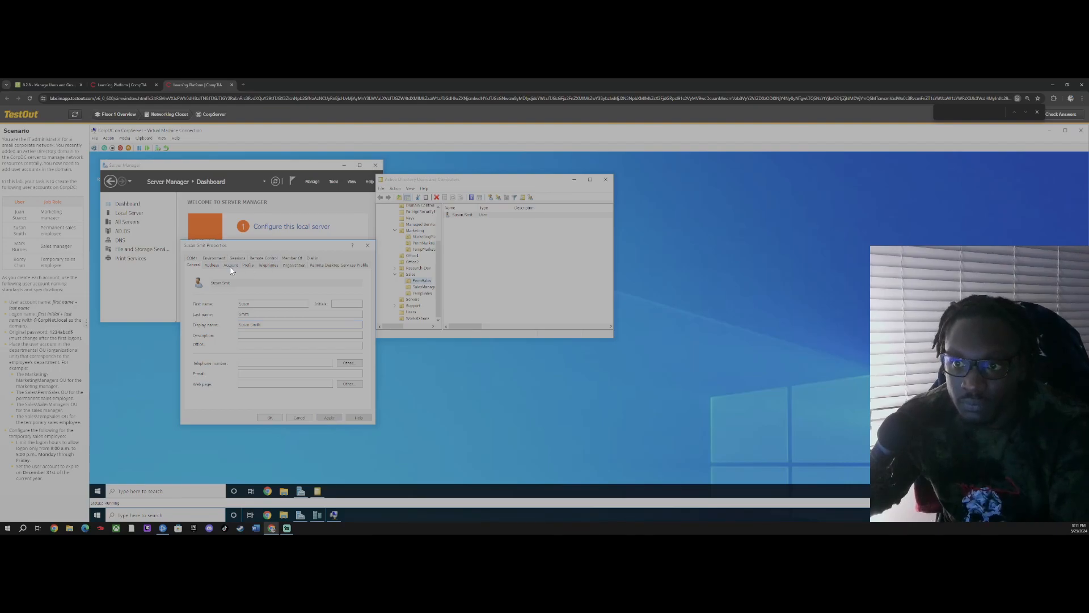
left_click(1059, 114)
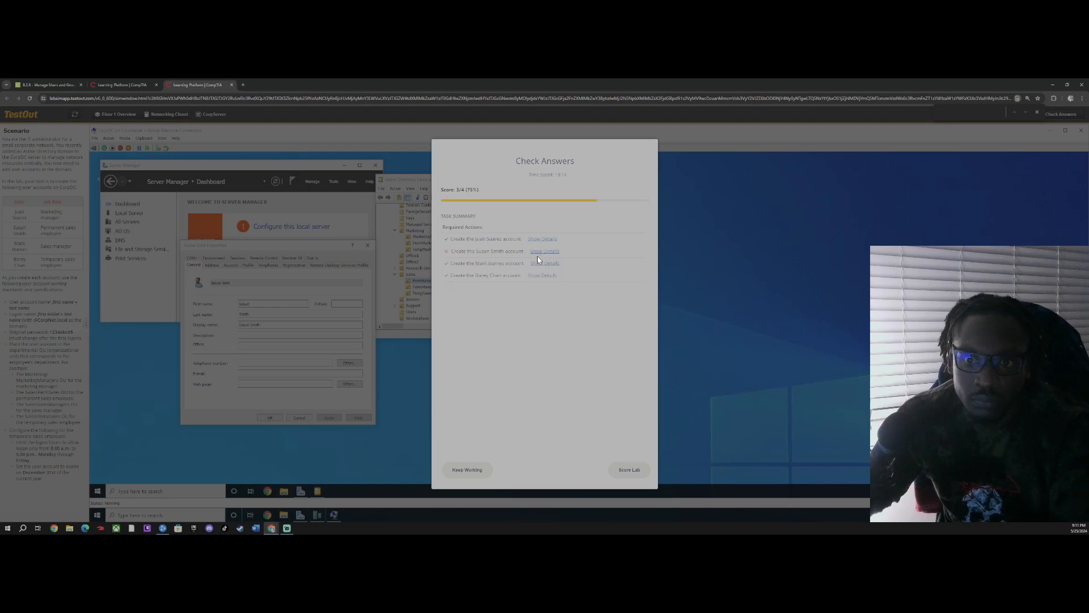
left_click(466, 469)
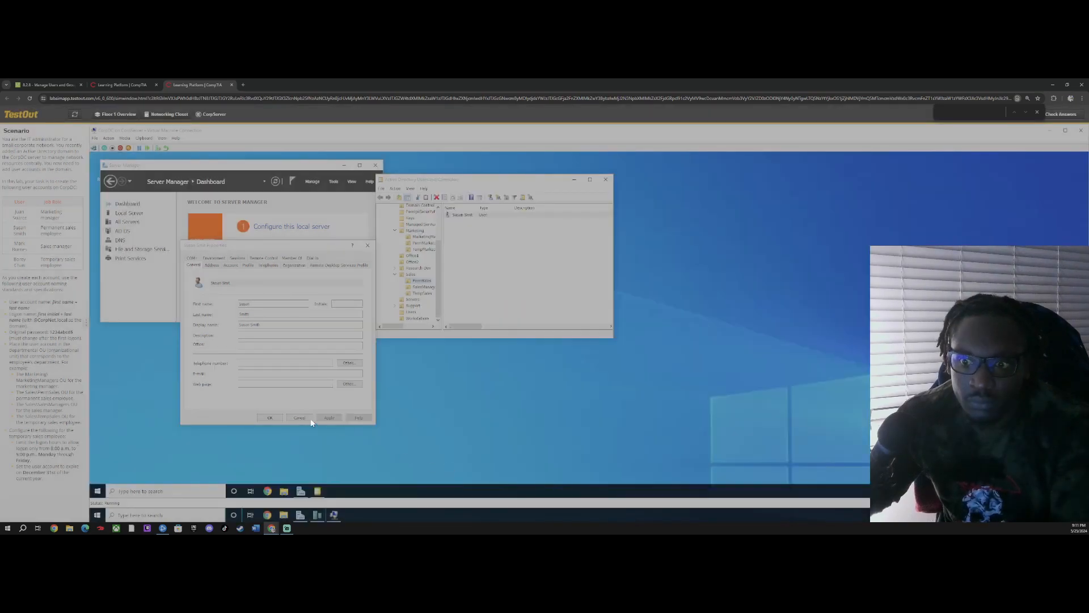
- Save the corrected account with OK and recheck answers; the score remains 3/4
left_click(270, 418)
left_click(1060, 115)
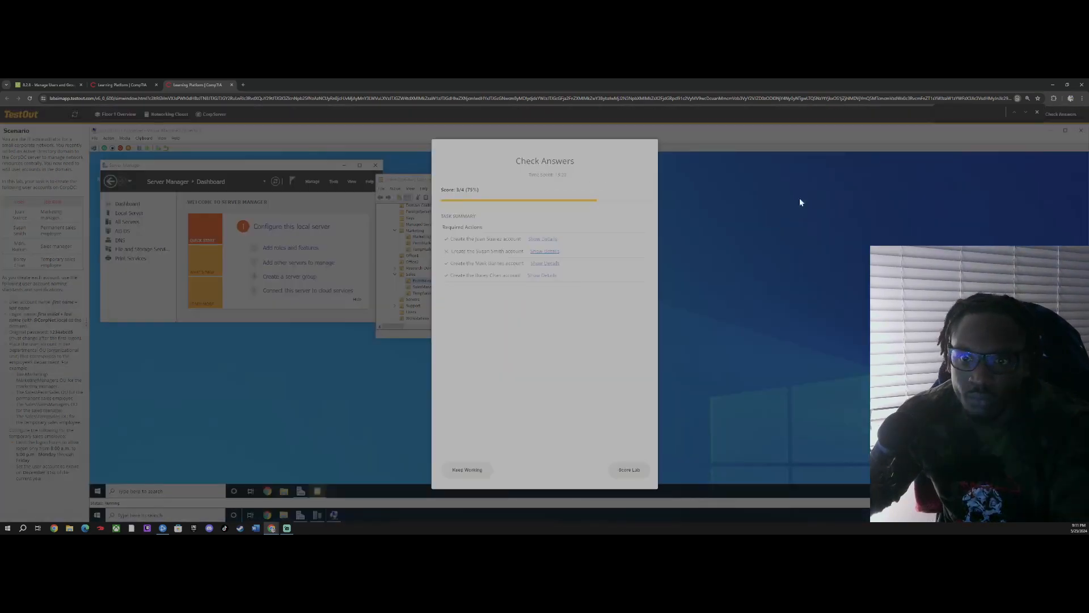
left_click(466, 471)
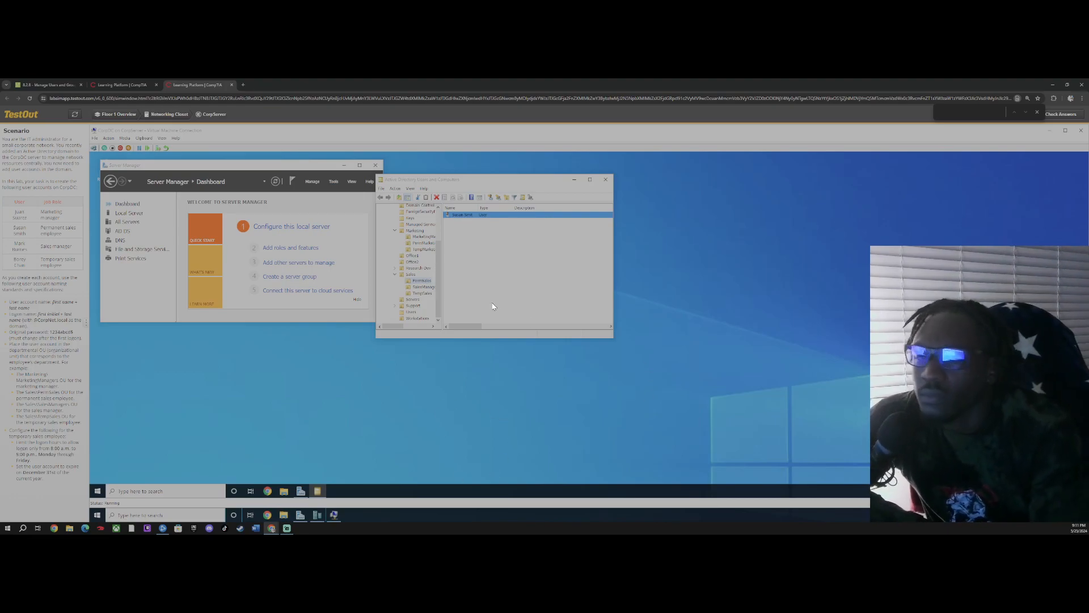
- Delete the misnamed sales user, confirming with Yes, then begin New > User in the empty PermSales container
right_click(473, 219)
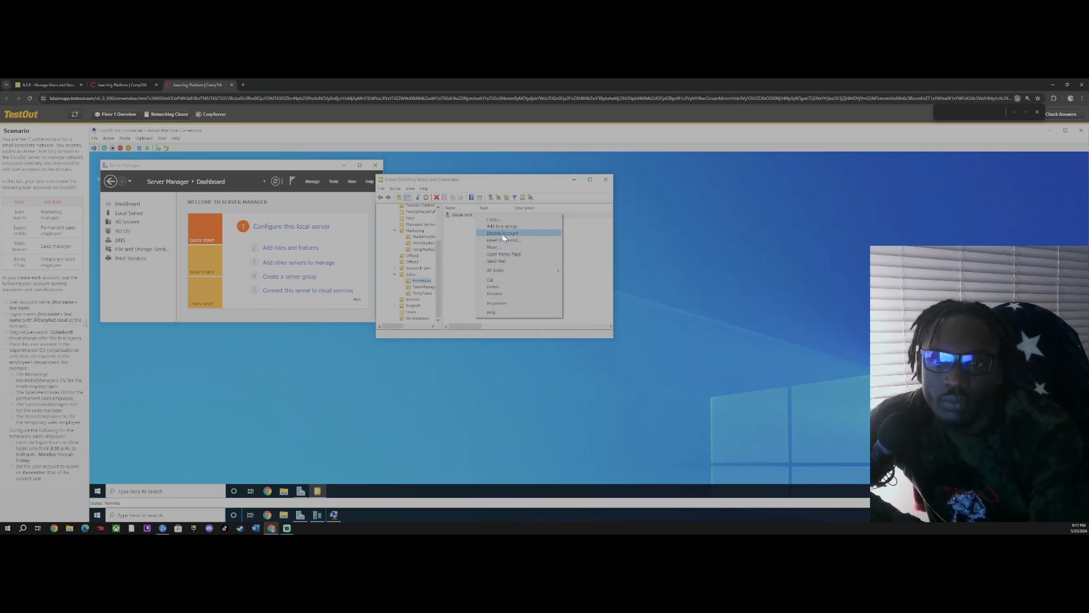
left_click(501, 287)
left_click(282, 293)
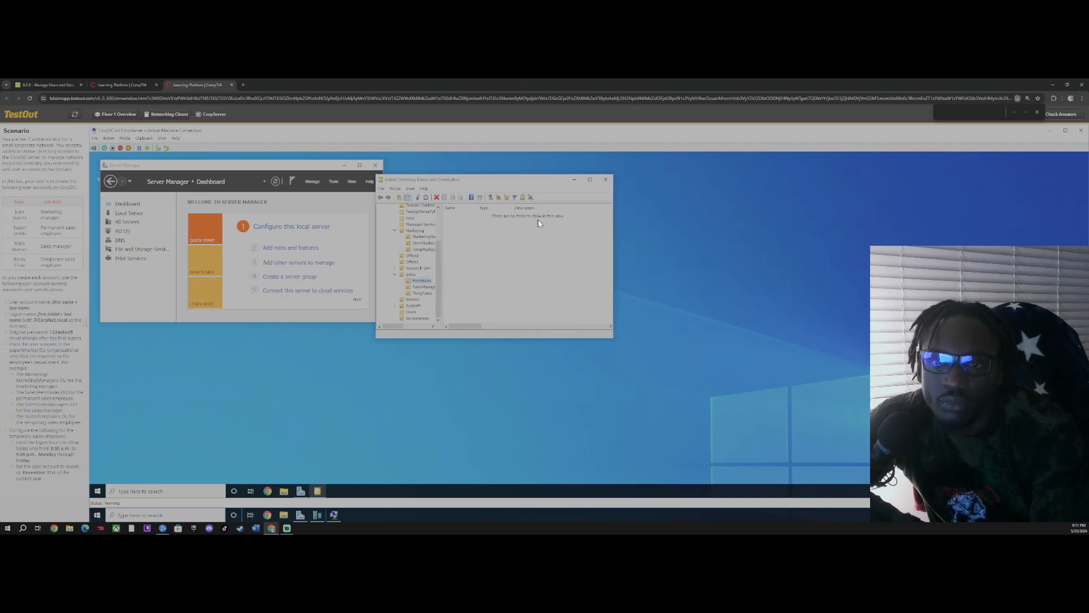
right_click(457, 214)
left_click(491, 198)
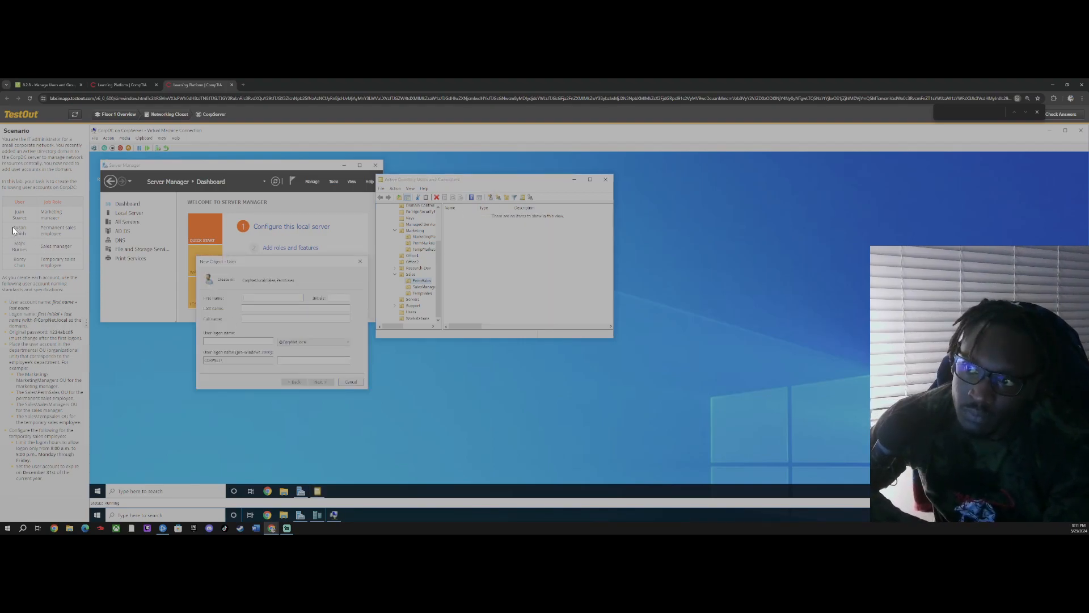
- Paste the first and last names from the scenario table and enter the user's logon name
left_click_drag(14, 227, 28, 227)
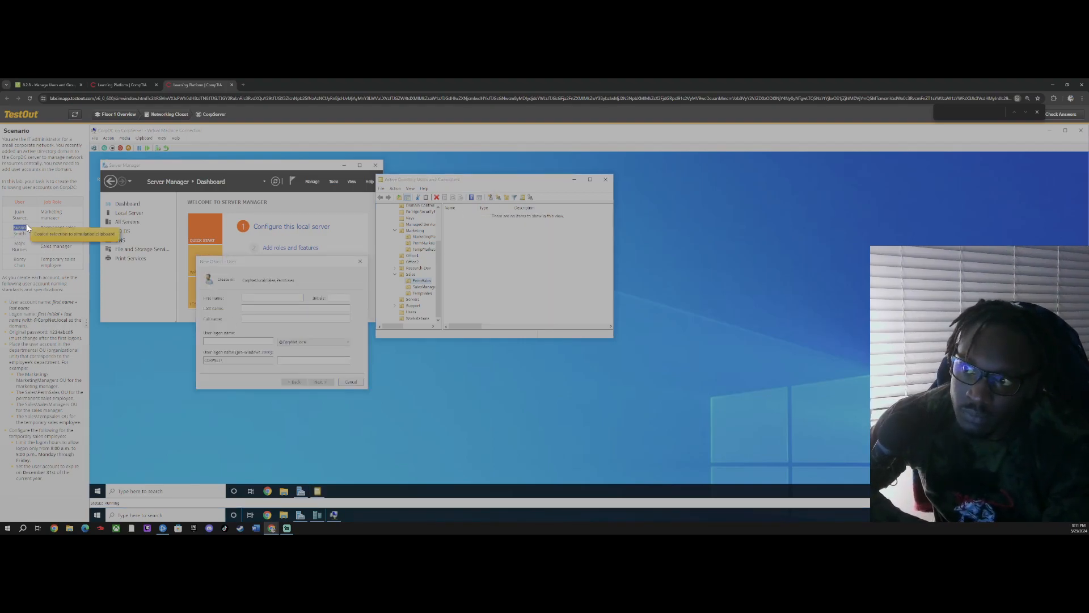
type("Susan")
left_click_drag(13, 233, 26, 234)
key("ctrl+c")
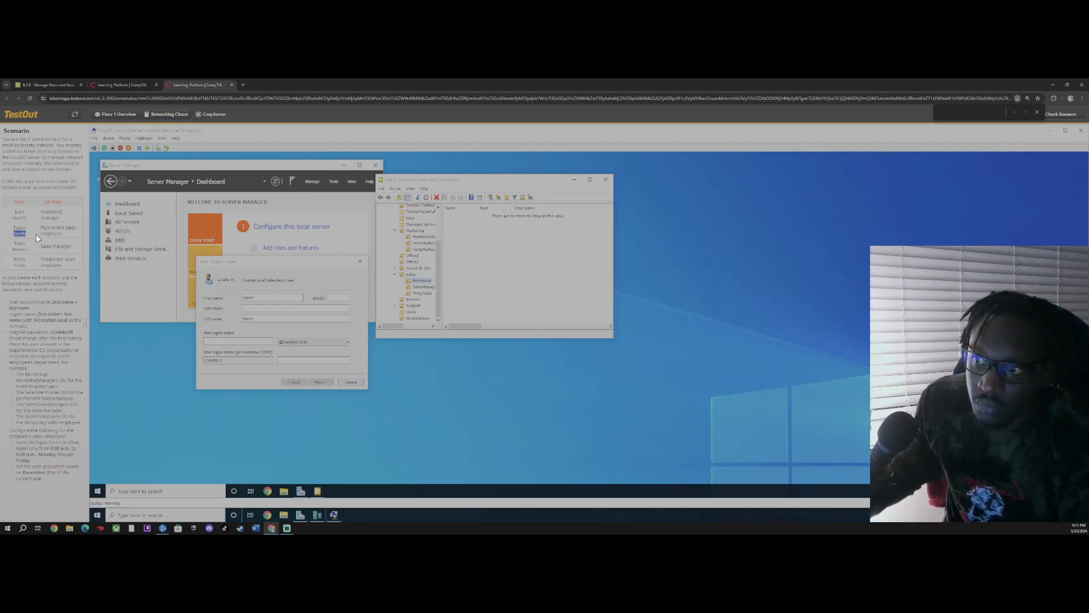
left_click(295, 308)
key("ctrl+v")
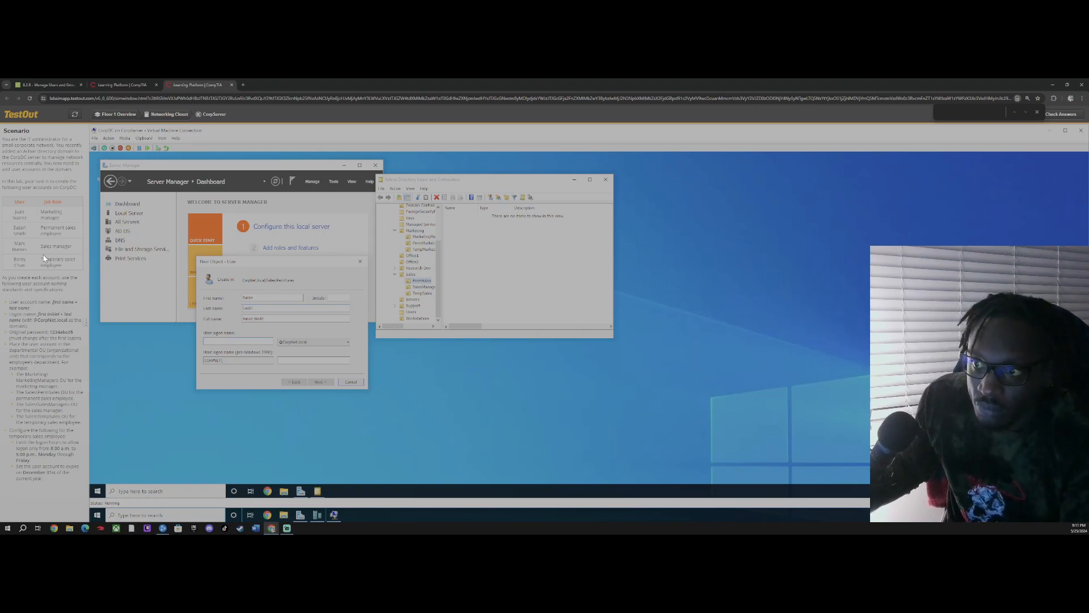
type("ssm")
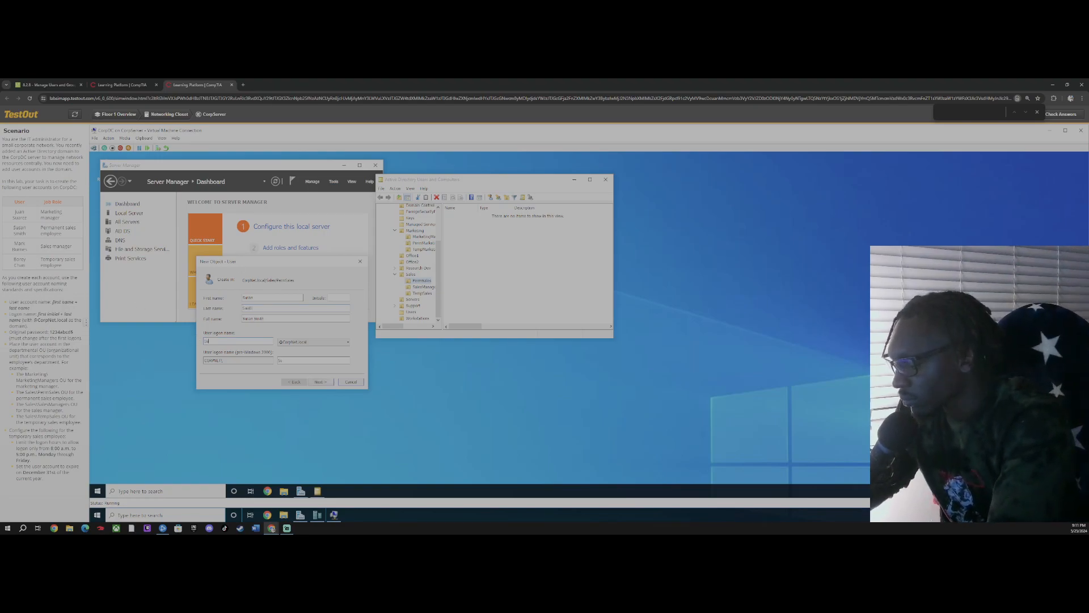
type("ith")
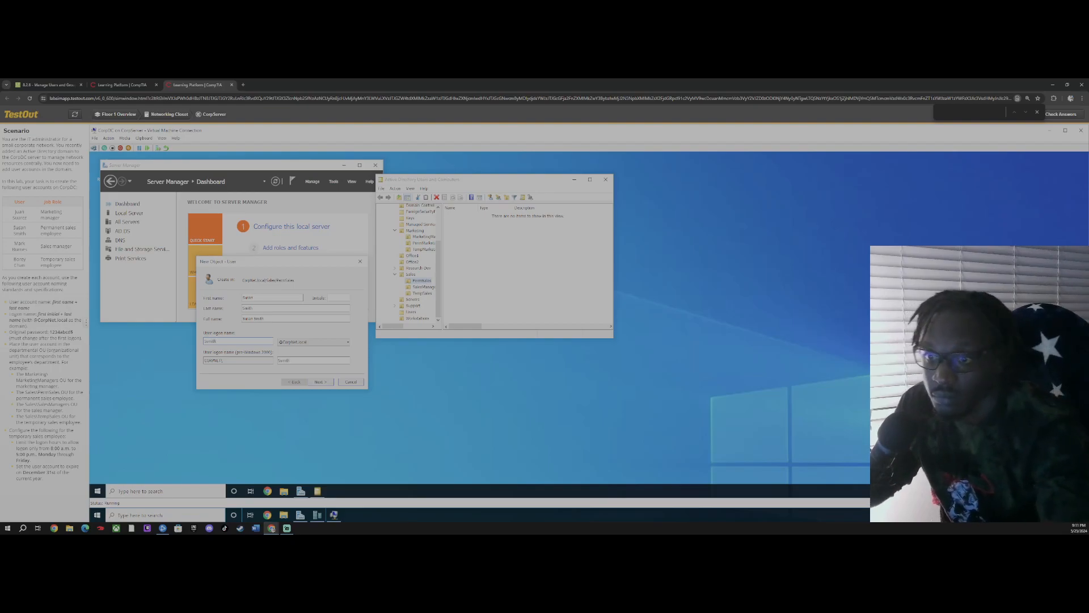
left_click(320, 383)
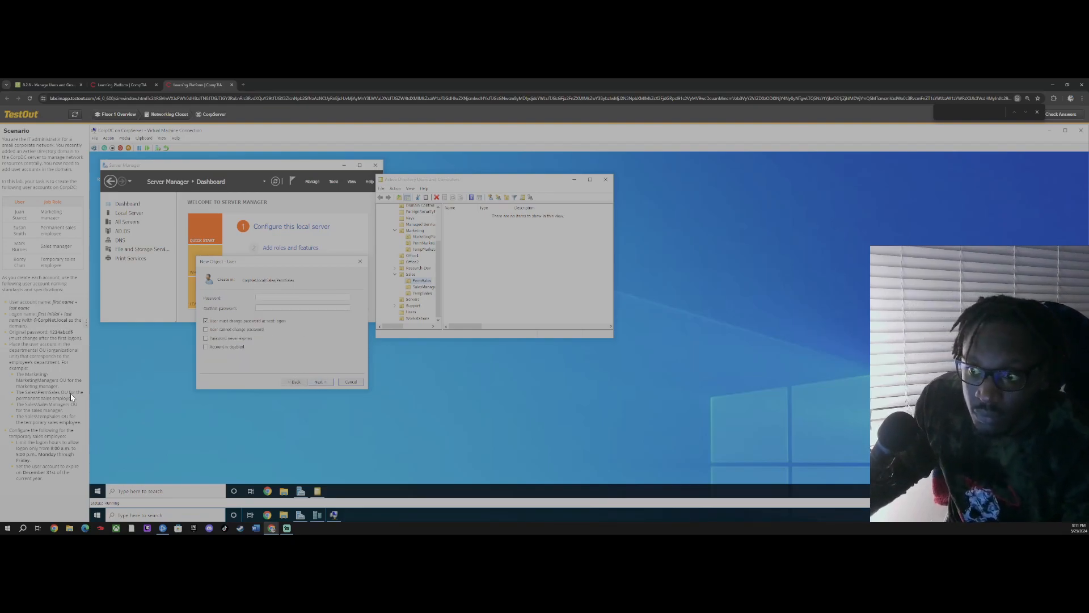
- Paste the scenario's initial password into both password fields and finish the wizard
left_click_drag(51, 332, 73, 333)
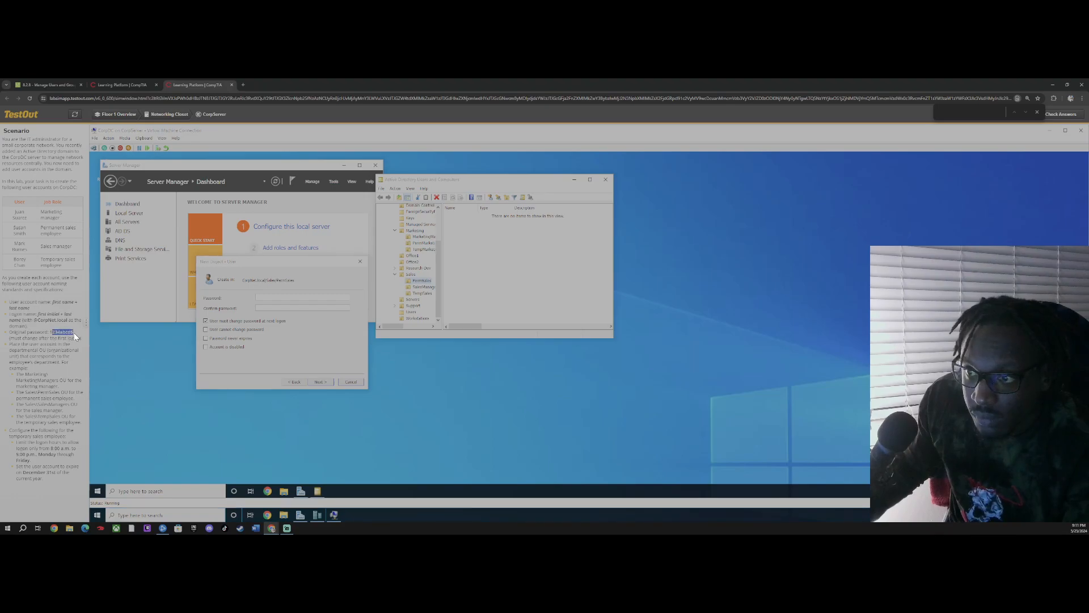
left_click(295, 297)
key("ctrl+v")
key("Tab")
key("ctrl+v")
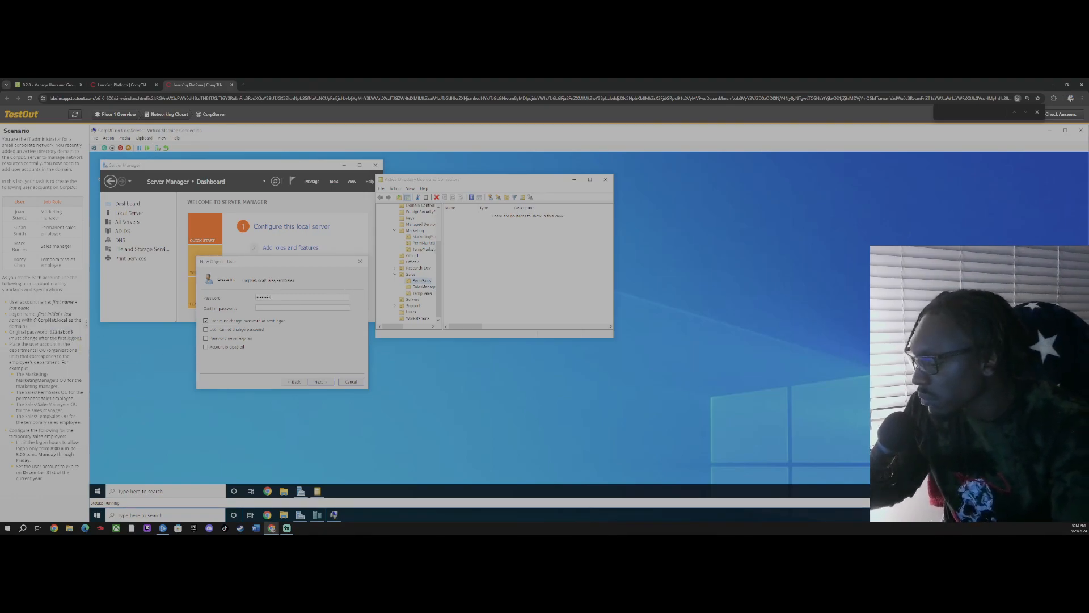
left_click(315, 383)
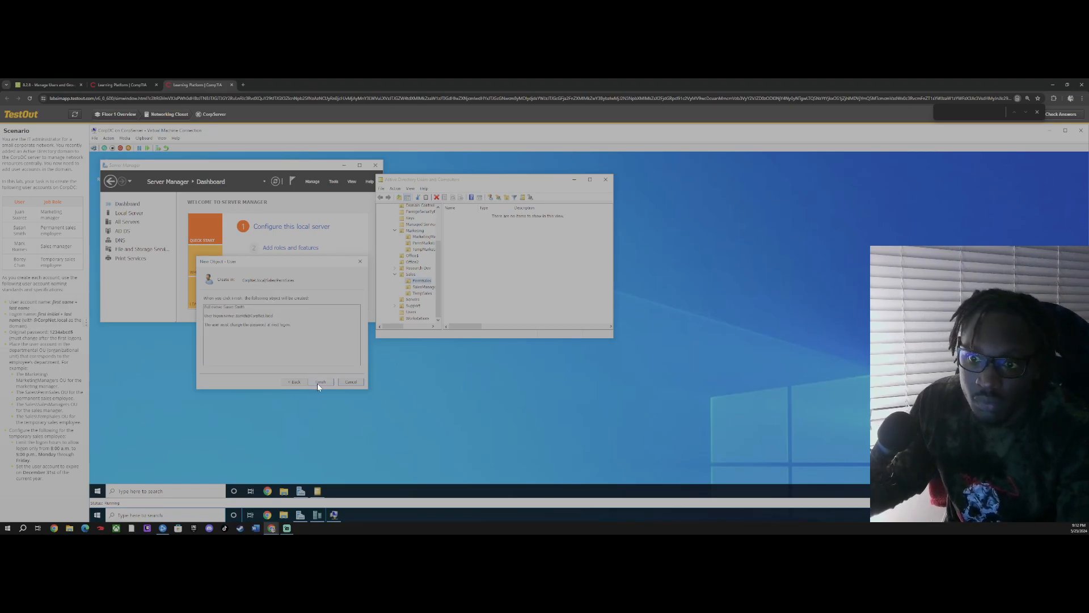
left_click(317, 383)
- Check answers and toggle the permanent sales account's requirement details to see what still fails
left_click(1061, 114)
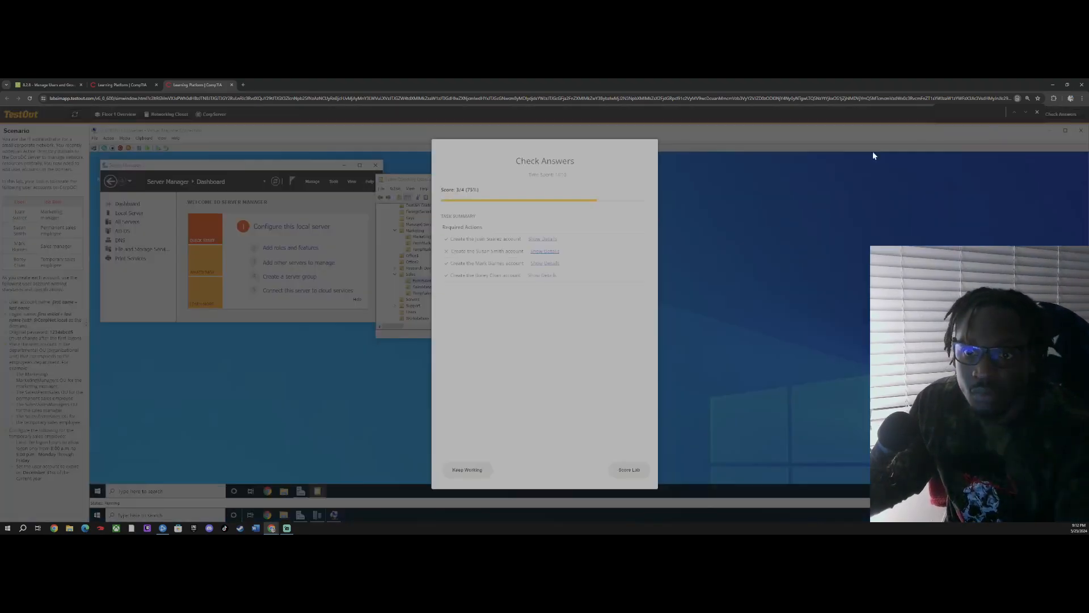
left_click(545, 252)
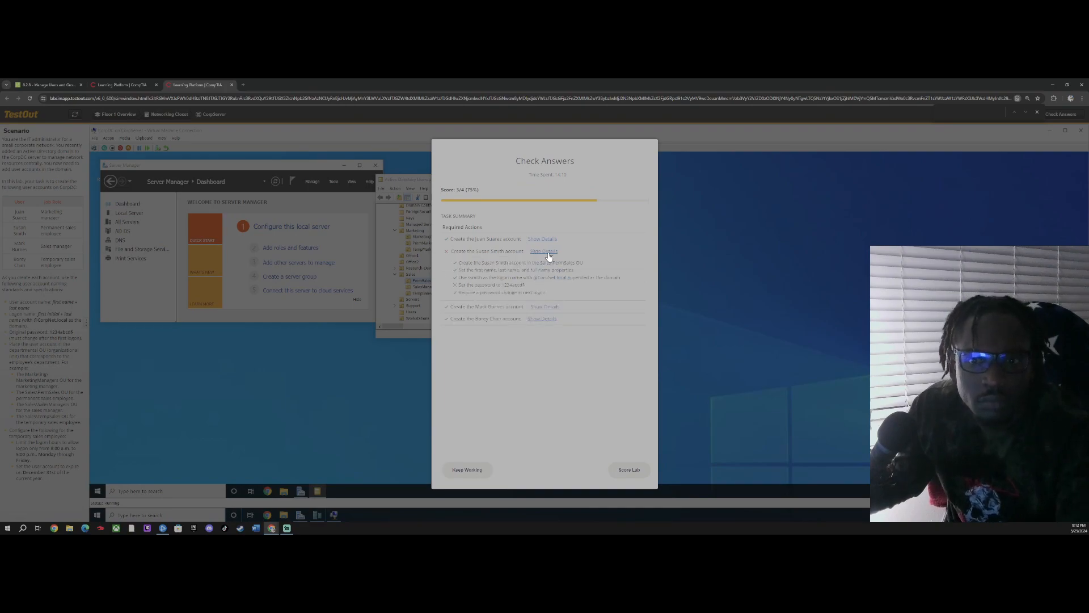
left_click(544, 251)
left_click(545, 252)
left_click(546, 252)
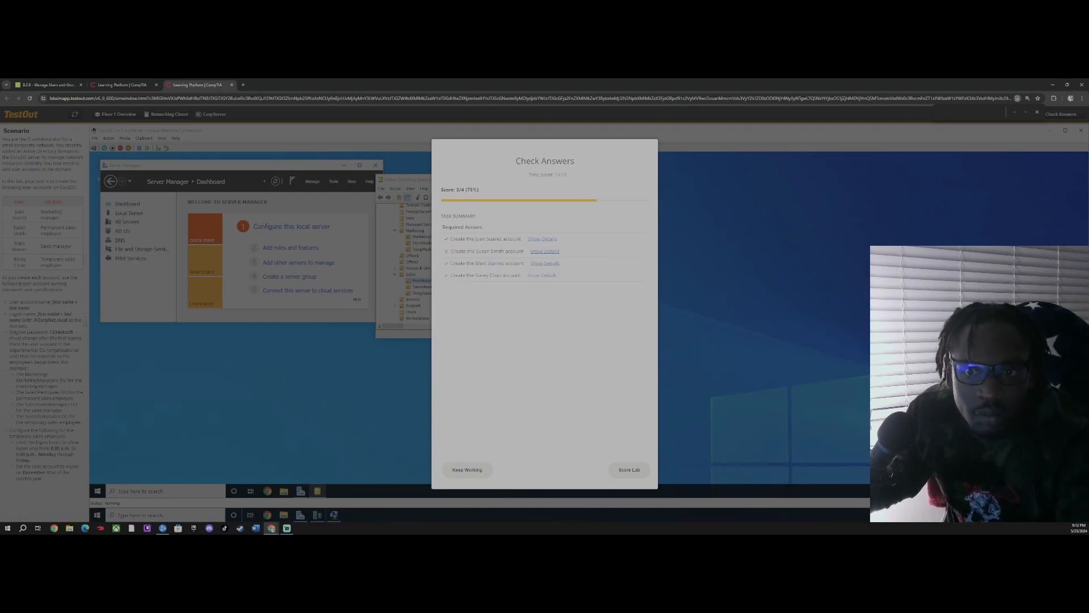
left_click(467, 470)
- Open the recreated user's Properties on the Account tab
right_click(473, 216)
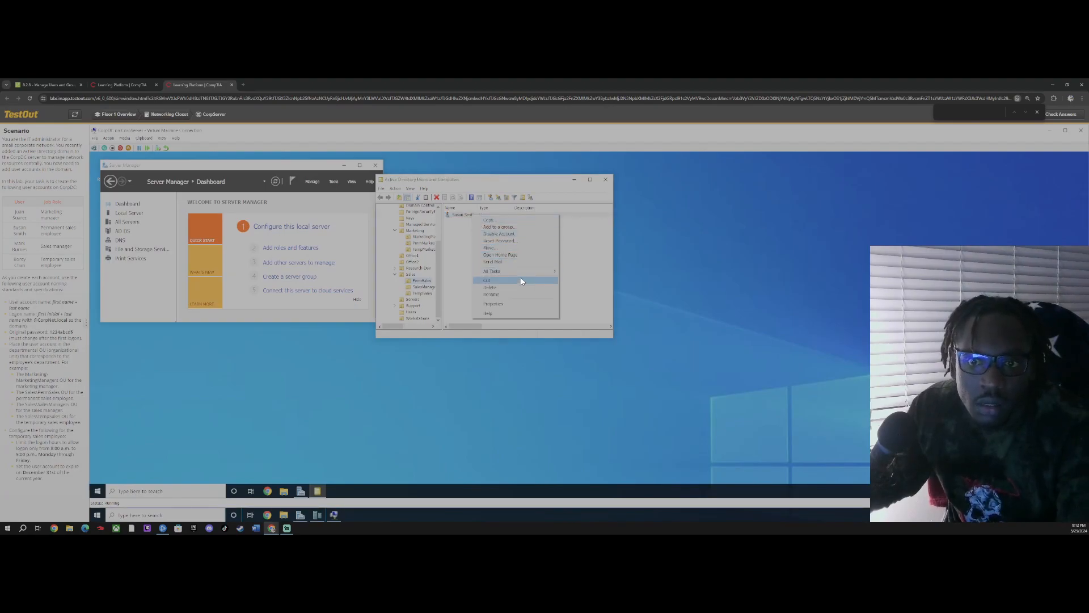
left_click(499, 303)
left_click(263, 289)
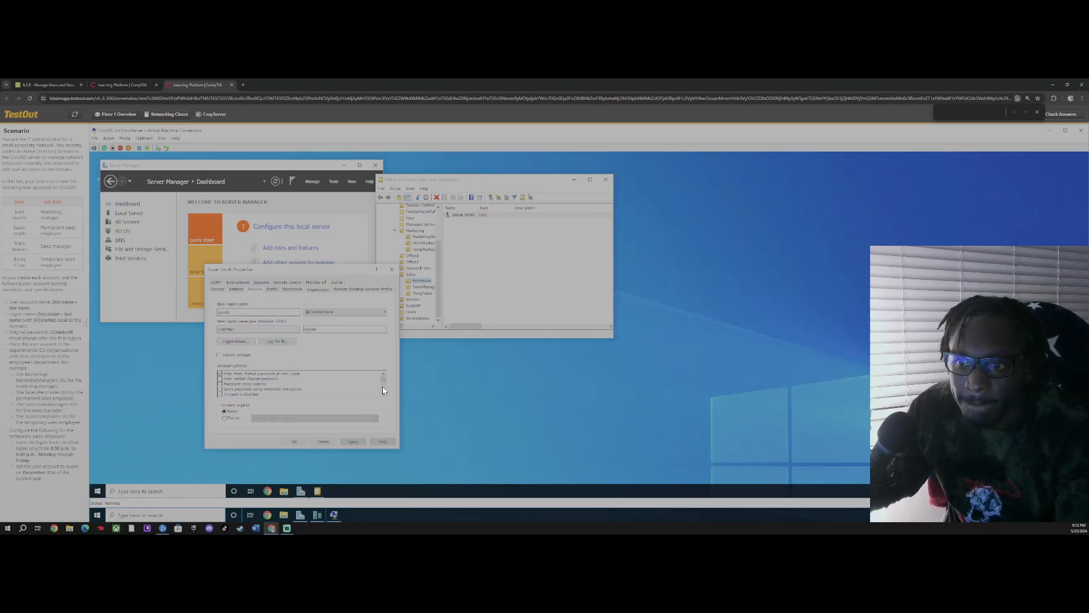
- Close Properties and reset the user's password to the scenario's original password in both fields
left_click(392, 269)
right_click(495, 216)
left_click(505, 237)
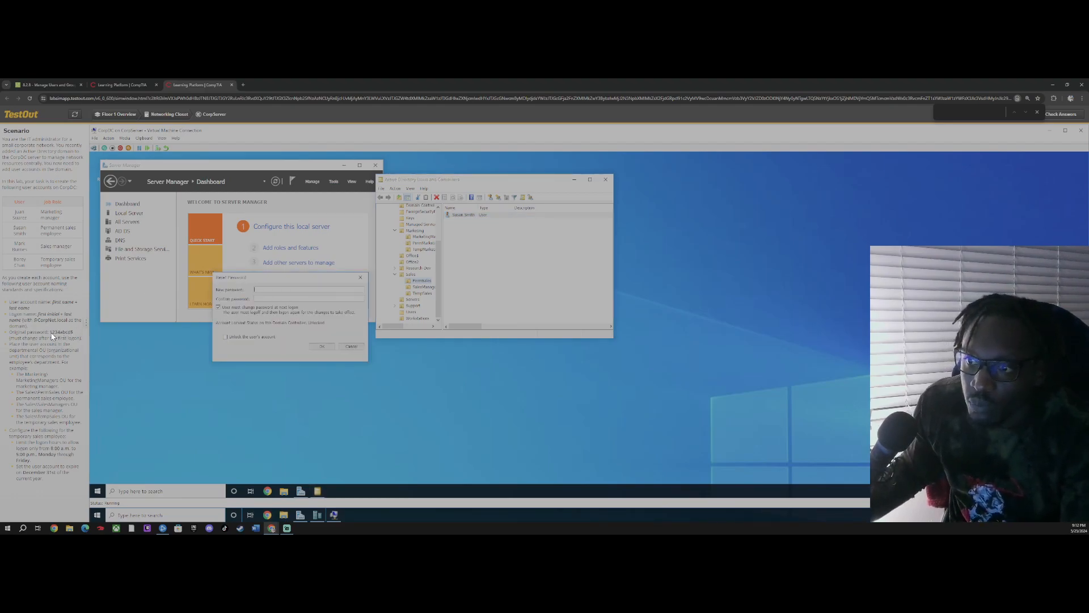
left_click_drag(50, 331, 77, 332)
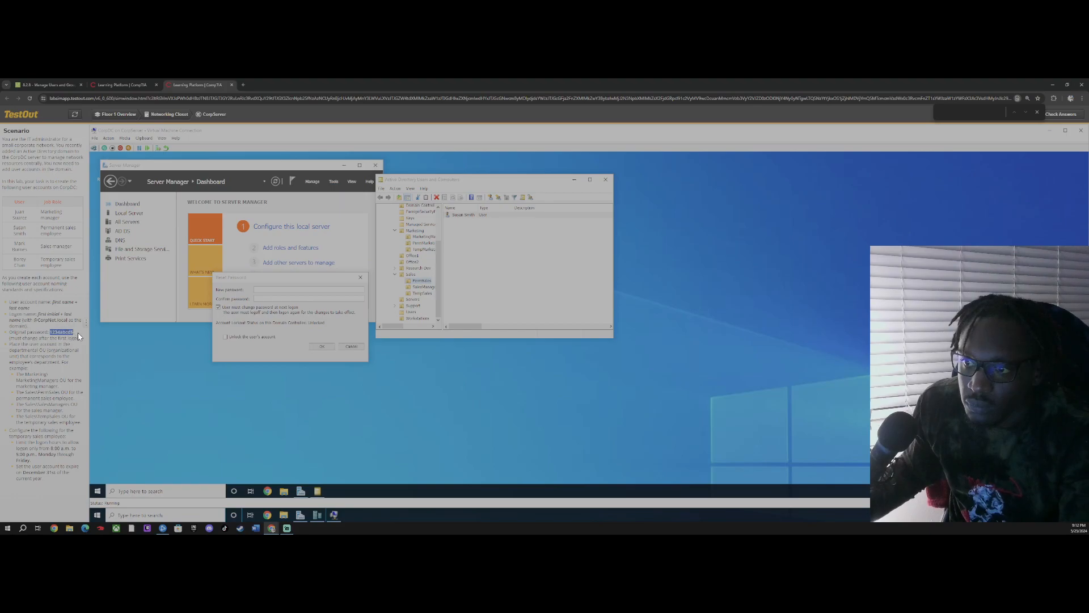
left_click(275, 289)
key("ctrl+v")
left_click(275, 299)
key("ctrl+v")
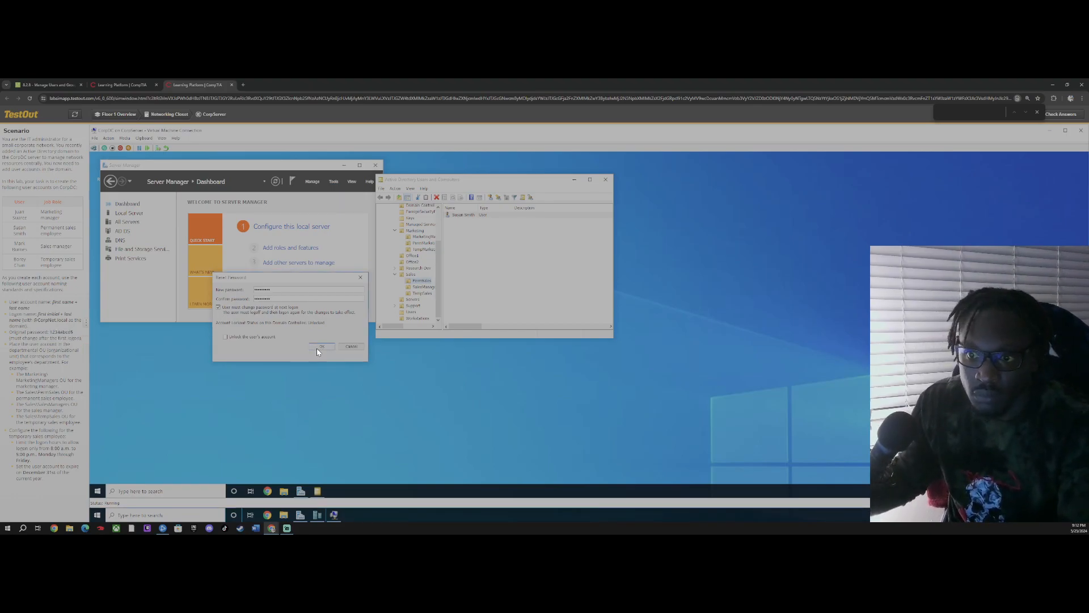
left_click(319, 347)
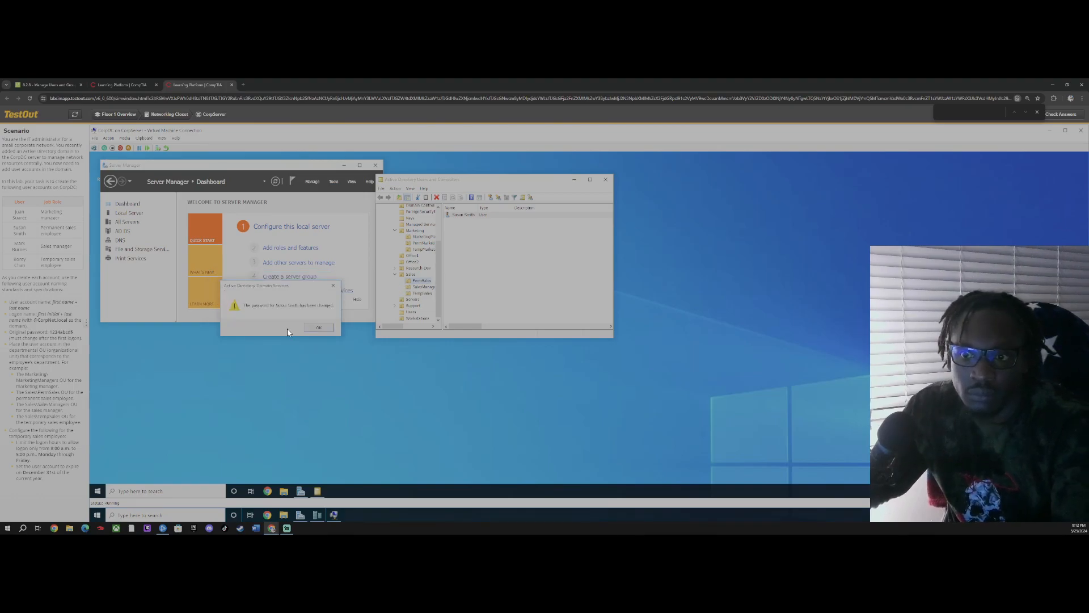
left_click(317, 328)
left_click(1060, 115)
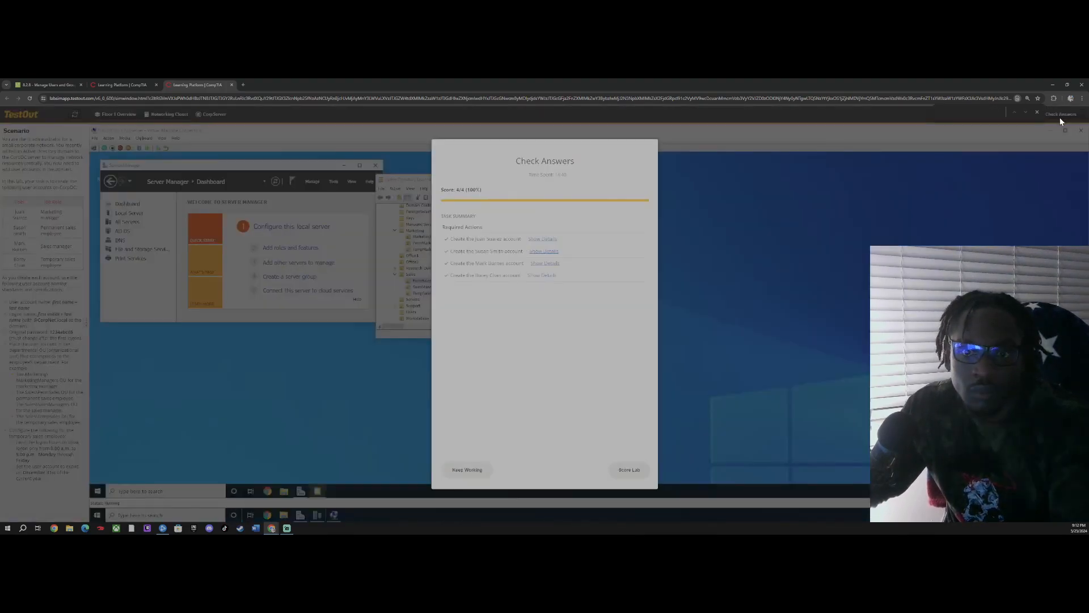